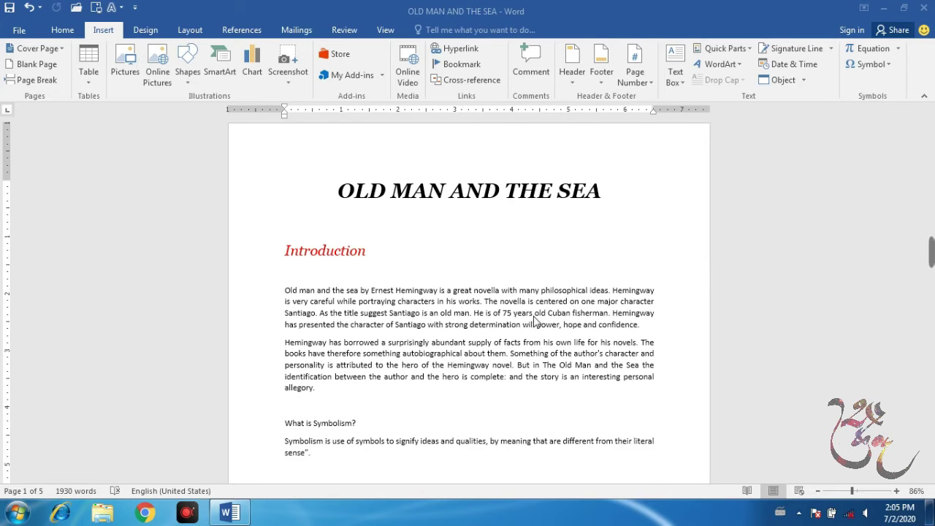
Insert the Hydrangeas sample picture on the blank line above "What is Symbolism?".
scroll(457, 299, "down", 1)
scroll(457, 299, "down", 3)
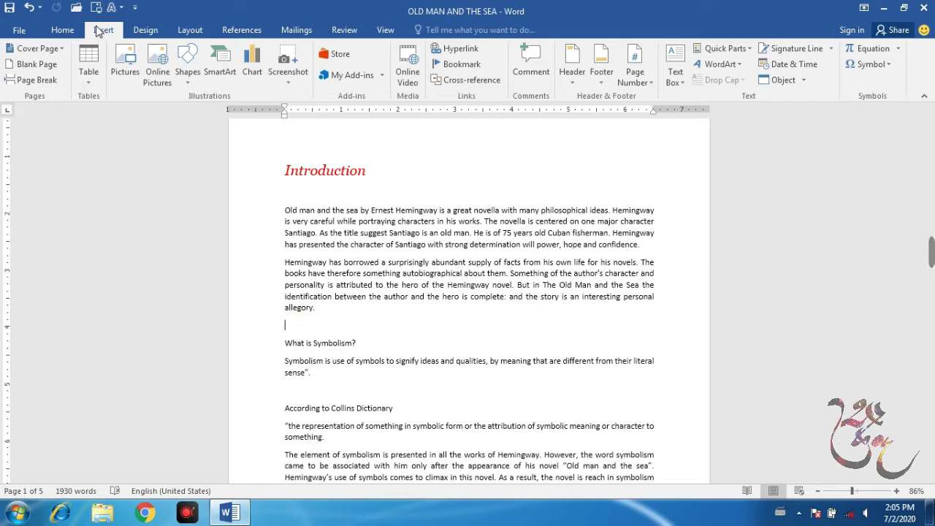
left_click(128, 74)
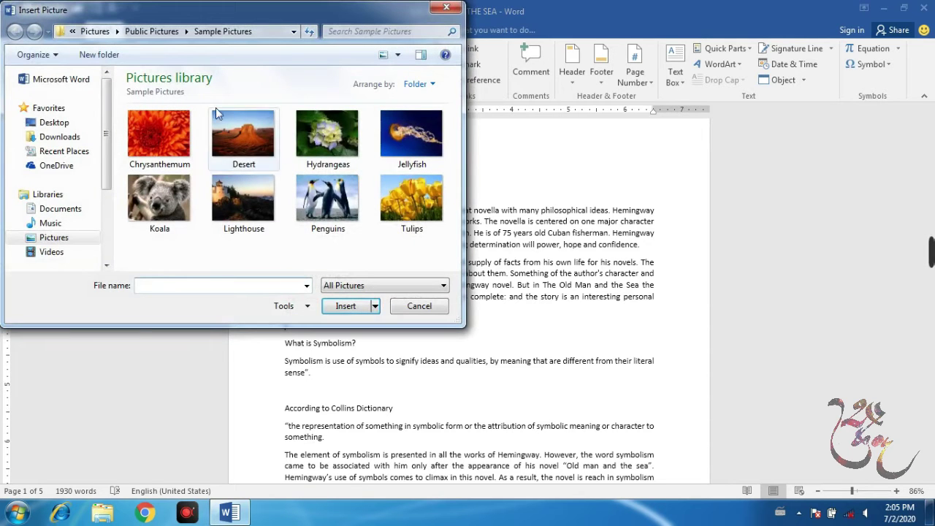
left_click(321, 137)
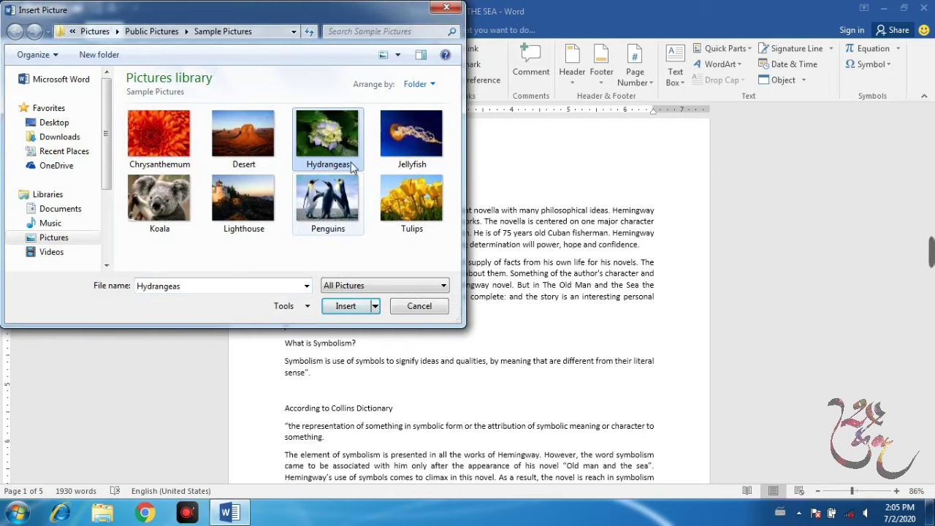
left_click(347, 306)
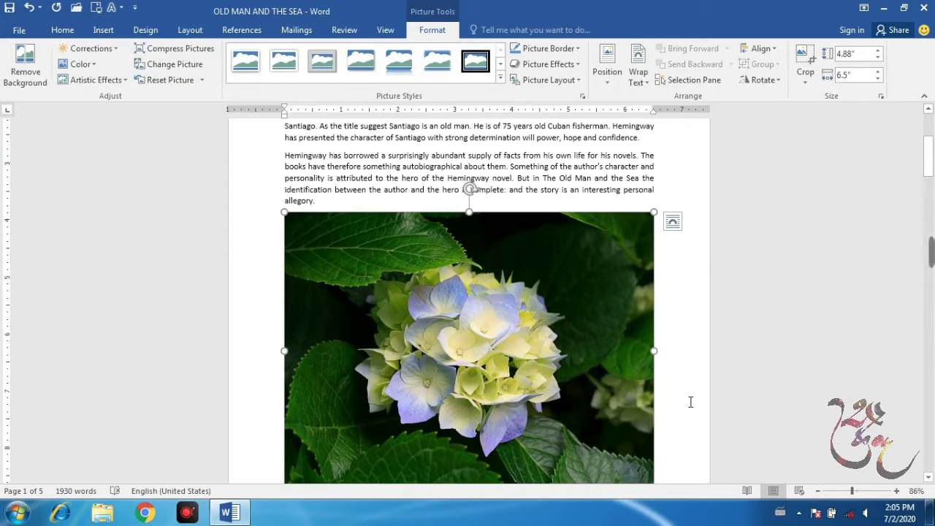
Shrink the hydrangea picture proportionally to about 4.56 inches high by 6.08 inches wide and deselect it.
scroll(520, 347, "down", 1)
scroll(520, 347, "down", 1)
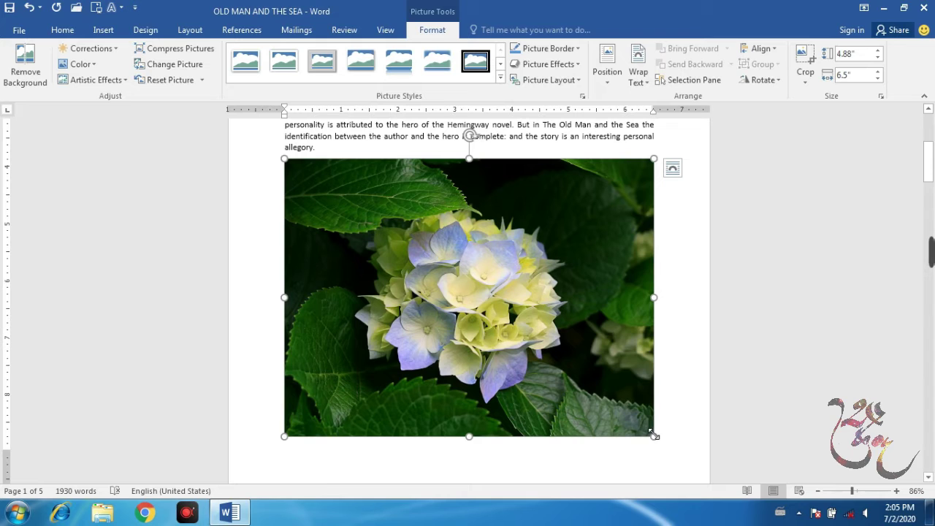
left_click_drag(654, 436, 630, 382)
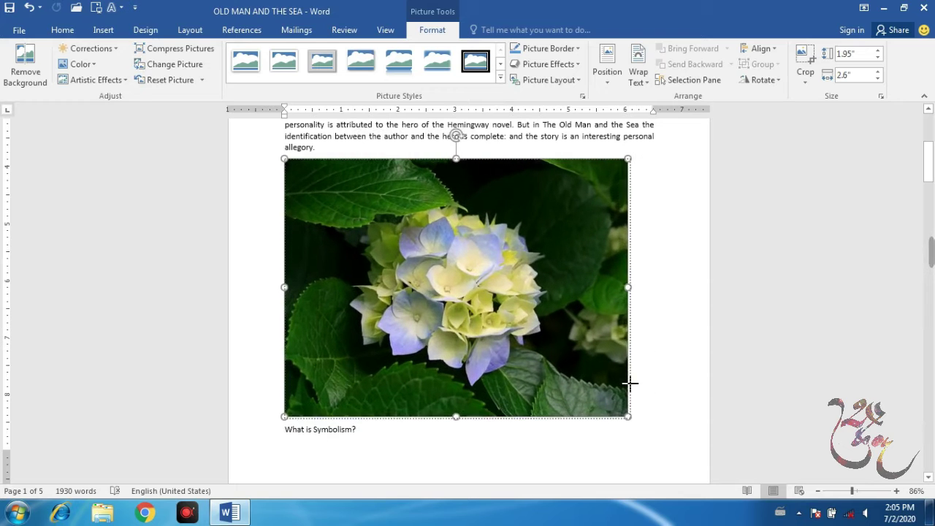
left_click(682, 351)
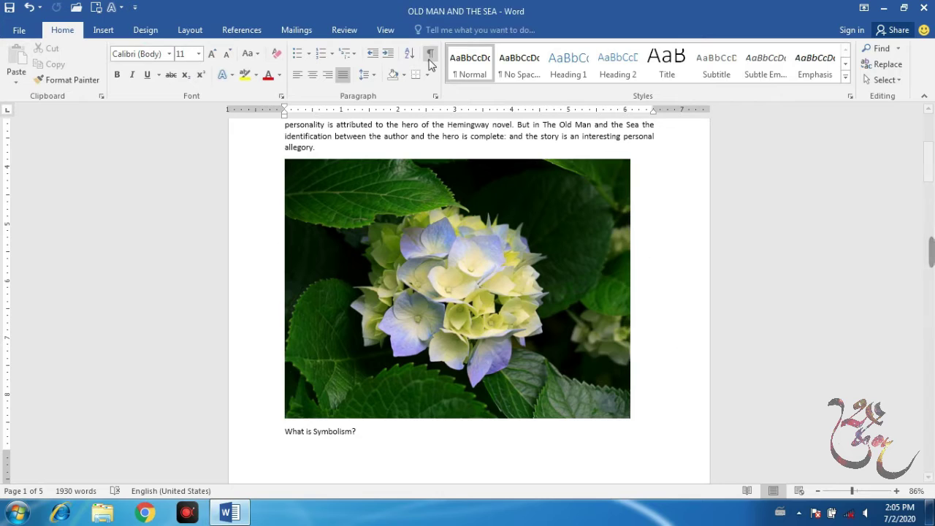
Try removing the hydrangea picture's background with the automatic selection, then undo the removal.
left_click(475, 261)
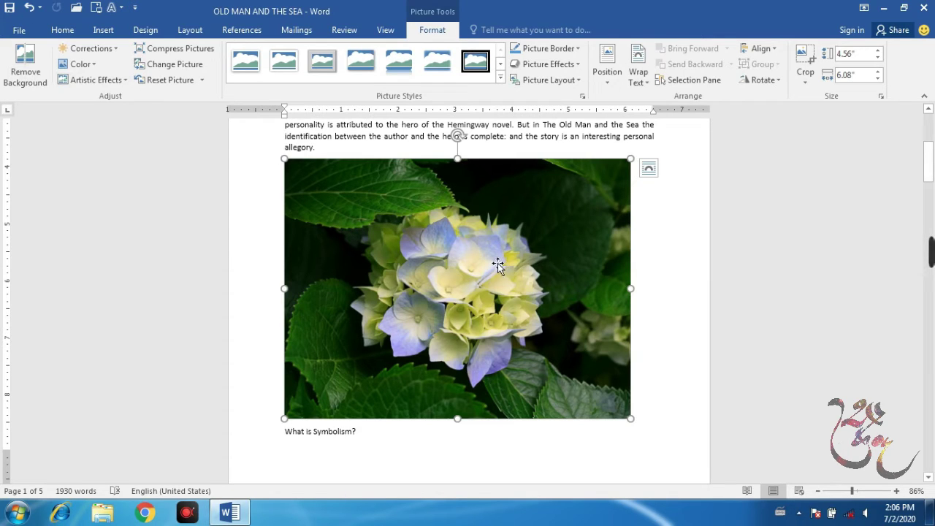
left_click(25, 56)
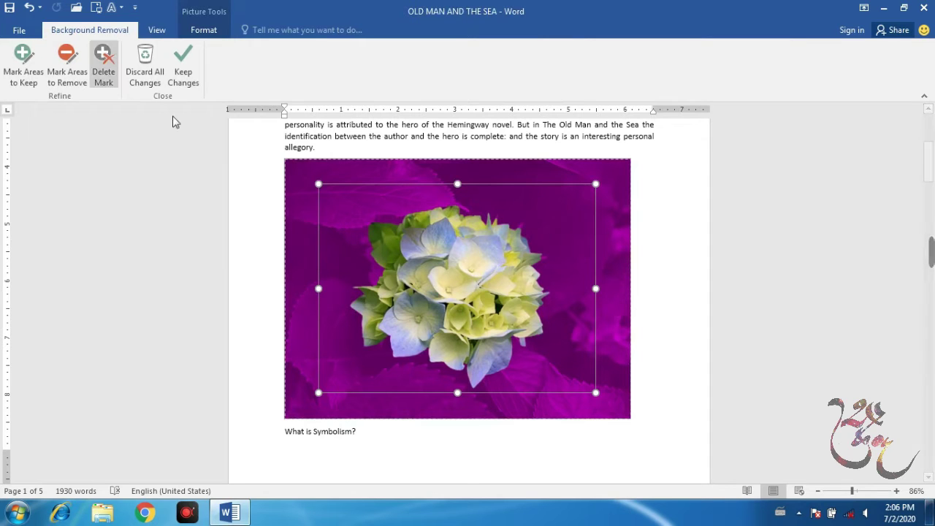
left_click(184, 70)
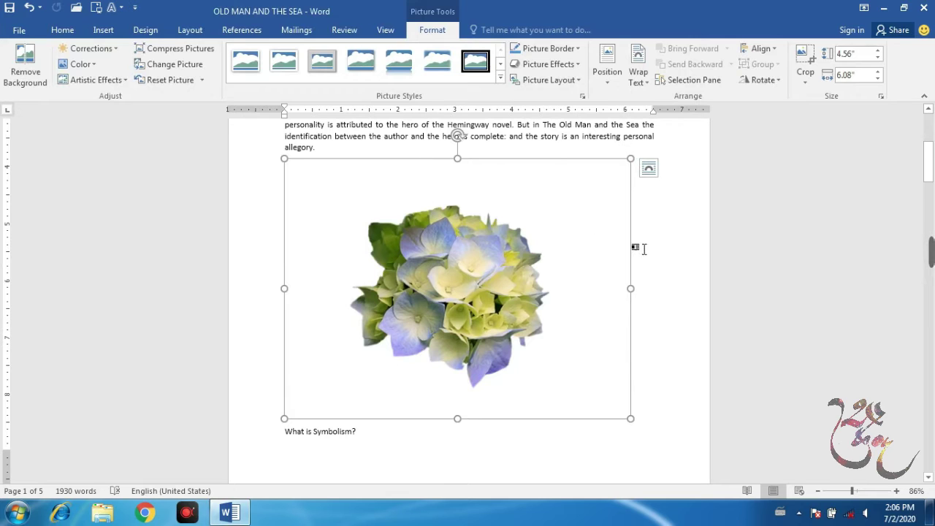
key("ctrl+z")
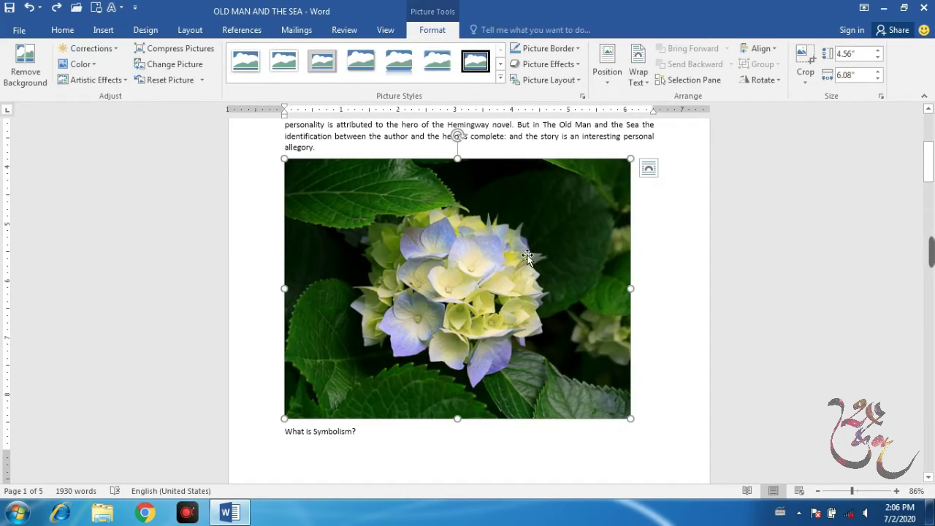
Start background removal on the hydrangea picture and mark the leaf above the flower as an area to keep.
left_click(30, 73)
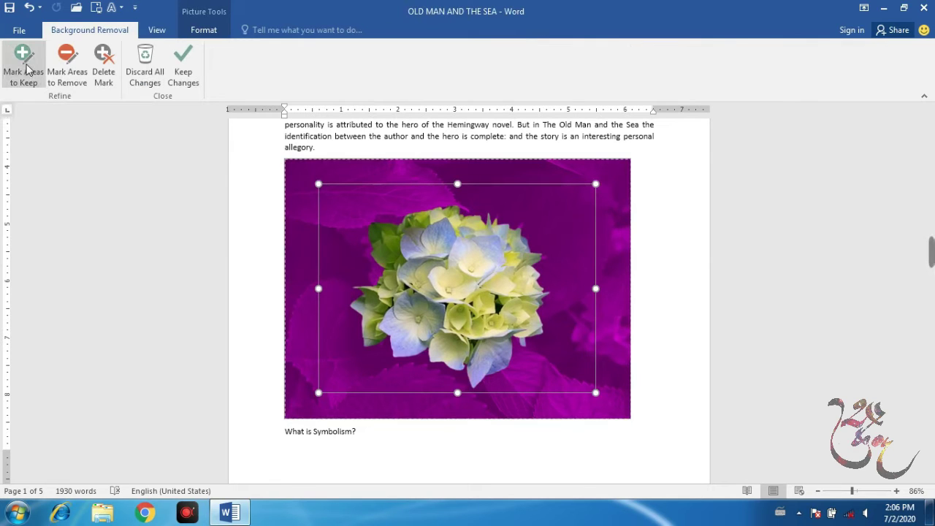
left_click(27, 70)
left_click_drag(355, 212, 431, 188)
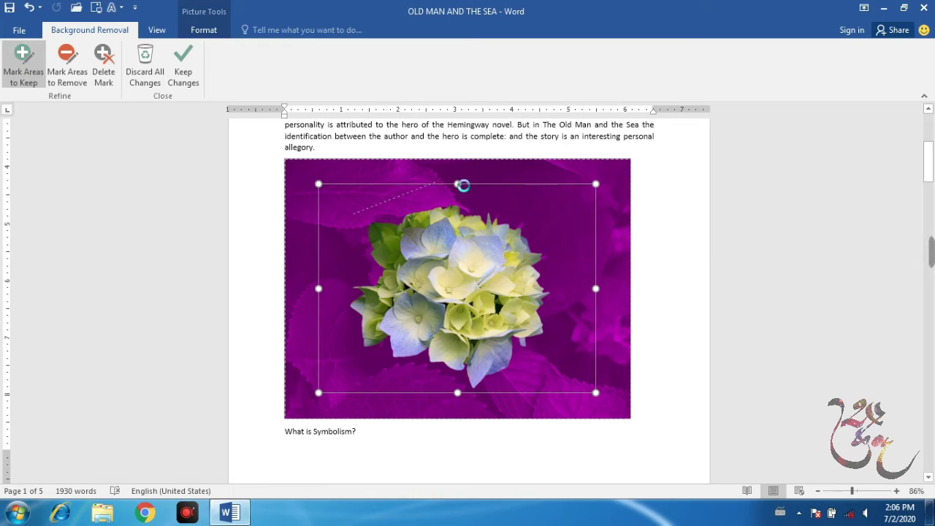
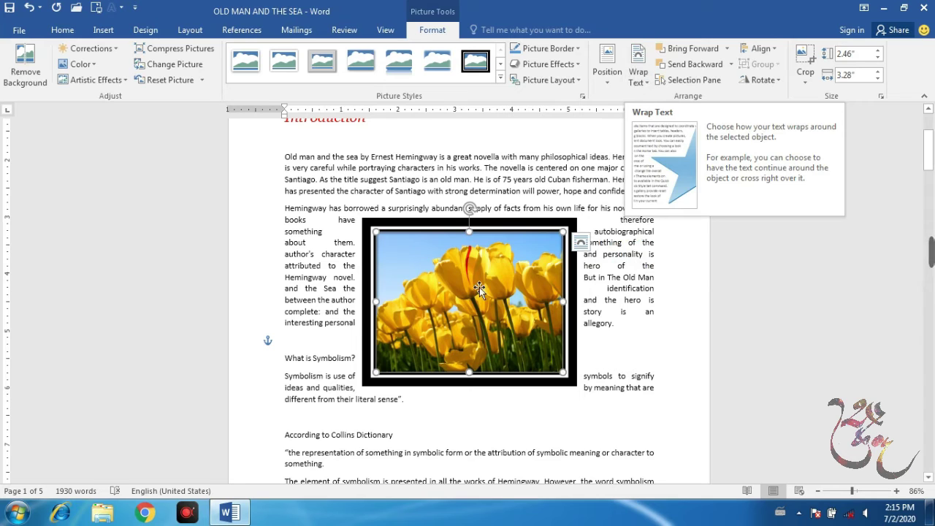
Apply Square text wrapping to the tulip picture, then change it to In Line with Text.
left_click(636, 82)
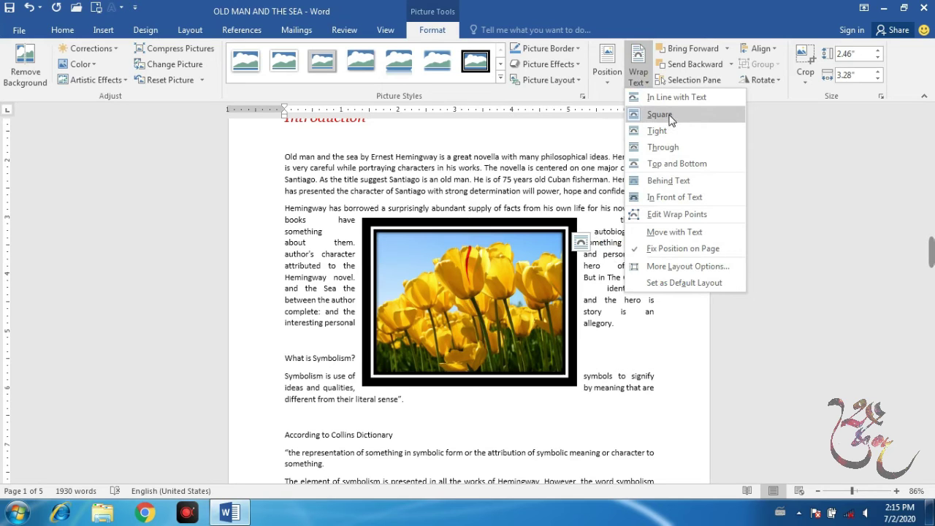
left_click(669, 115)
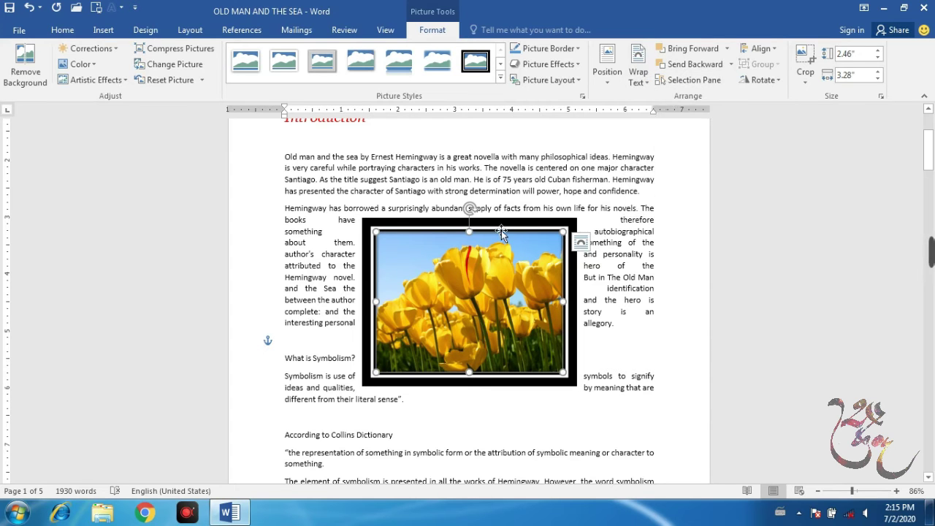
left_click(640, 82)
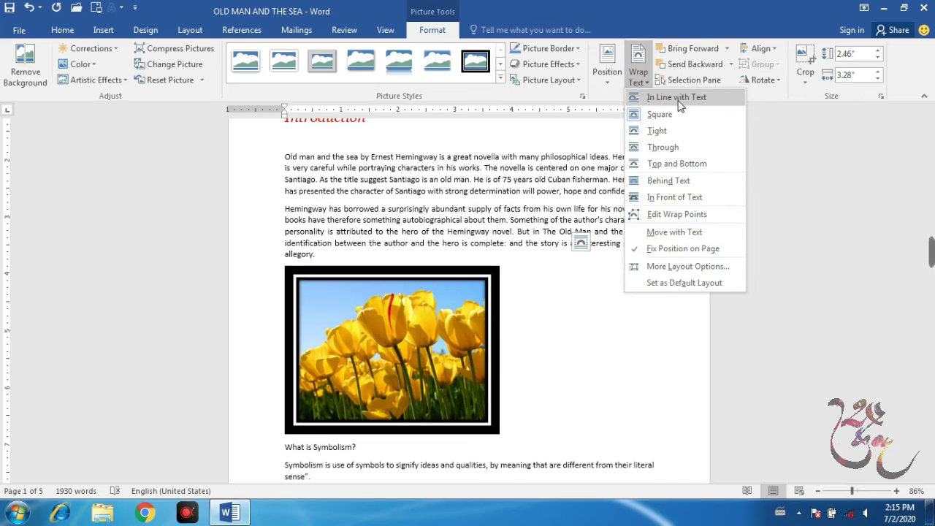
left_click(677, 97)
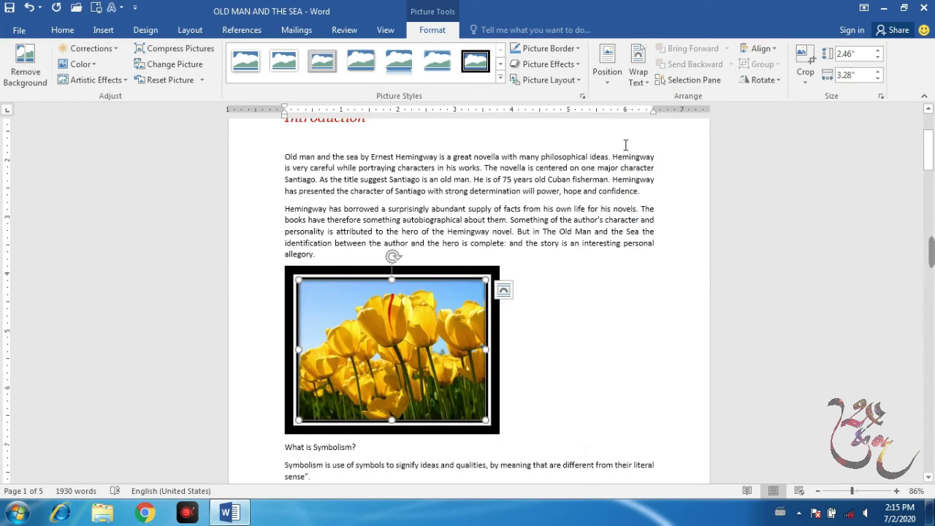
Preview the In Front of Text and Behind Text wrapping options on the tulip picture without applying them.
left_click(638, 73)
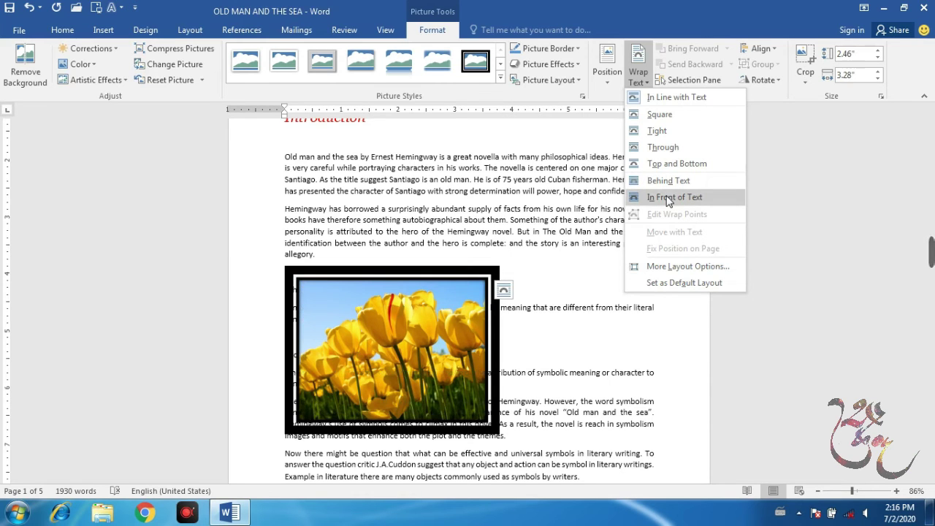
left_click(568, 159)
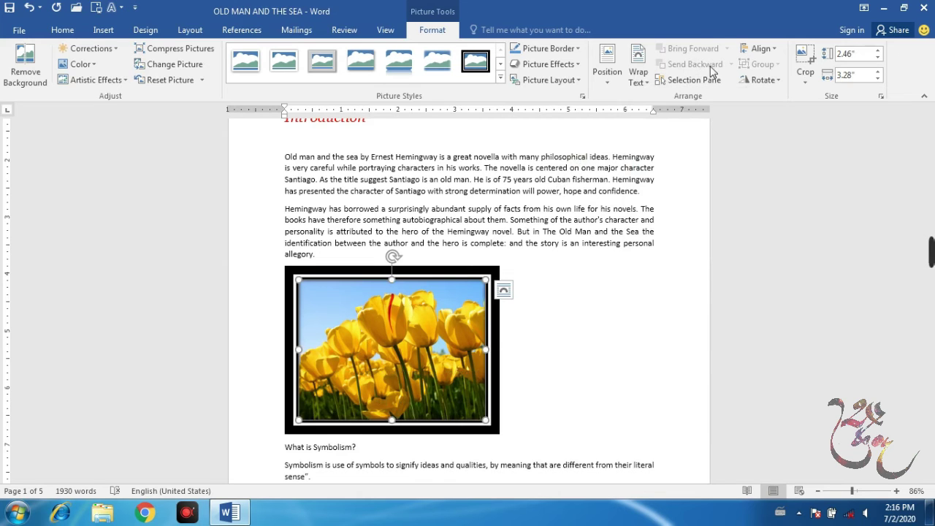
left_click(639, 79)
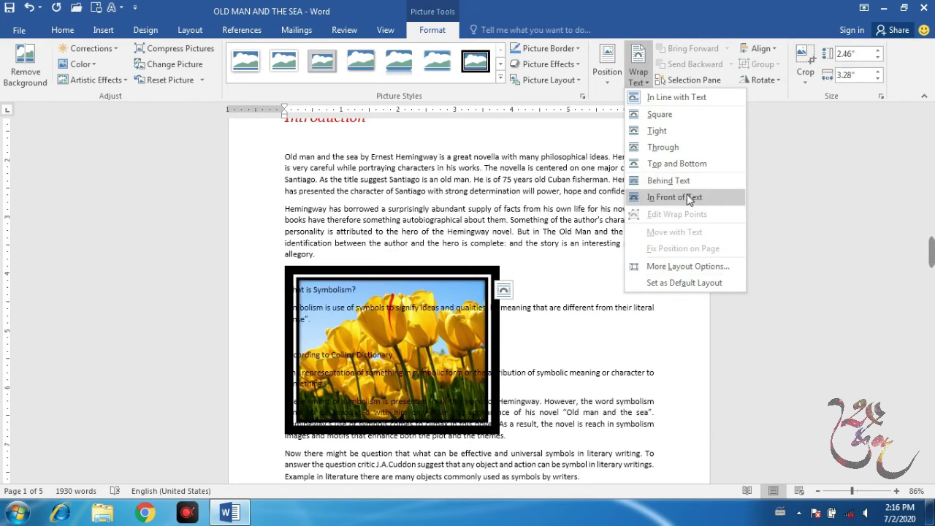
left_click(782, 97)
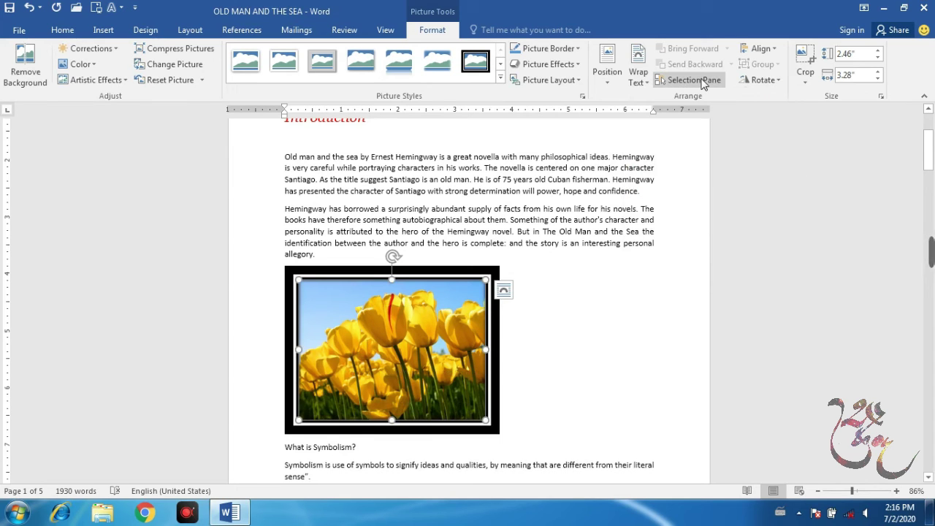
View the document's object list in the Selection pane and the alignment options for the tulip picture.
left_click(691, 80)
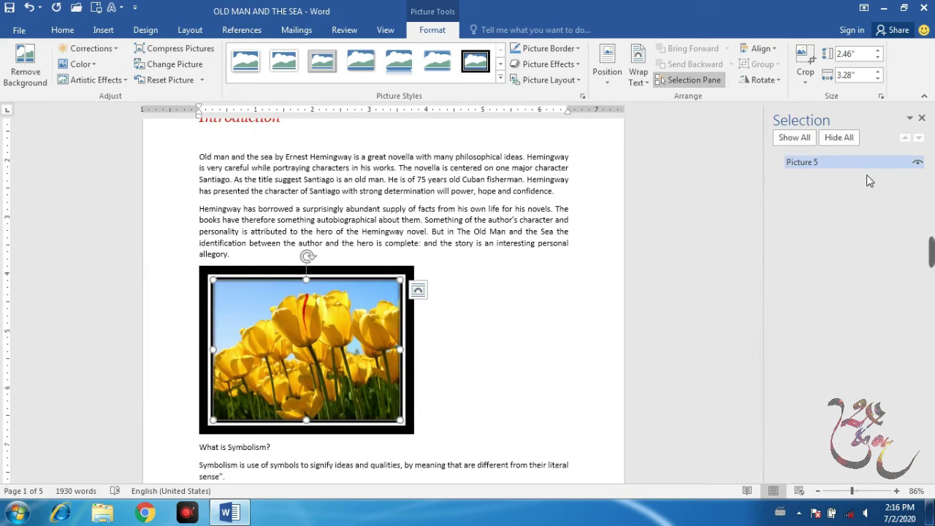
left_click(921, 118)
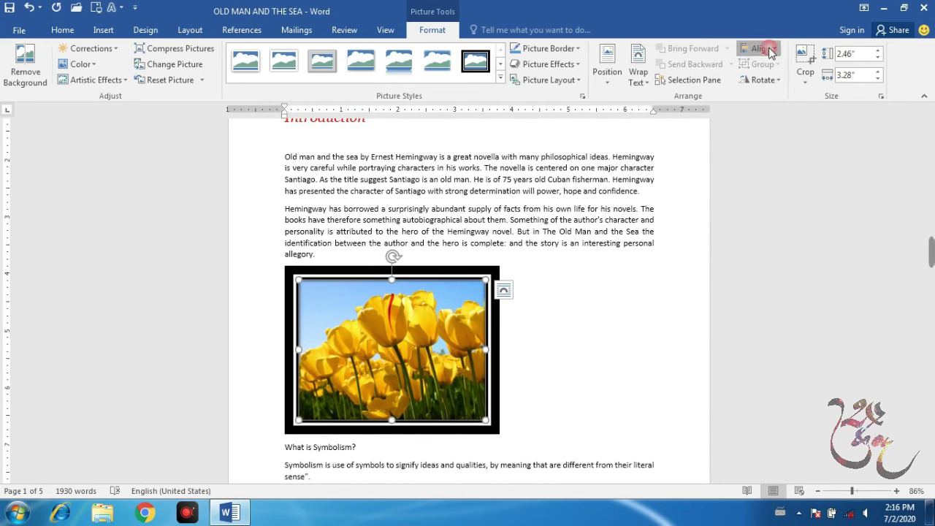
left_click(769, 50)
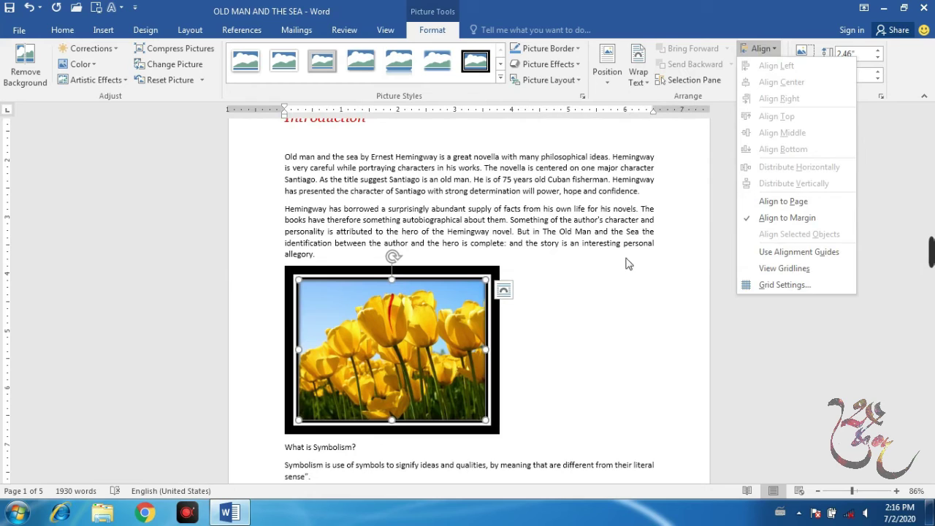
left_click(492, 317)
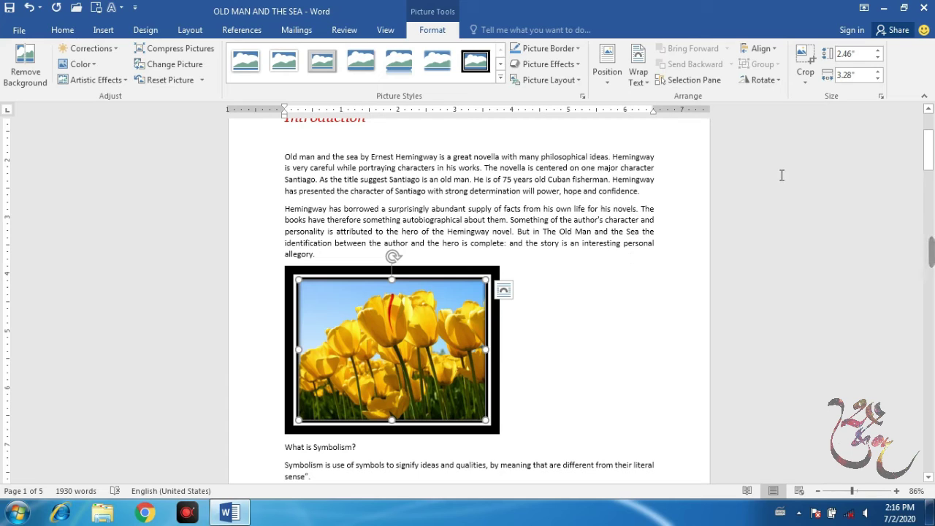
Rotate the tulip picture right 90°, then rotate it back left 90°.
left_click(776, 82)
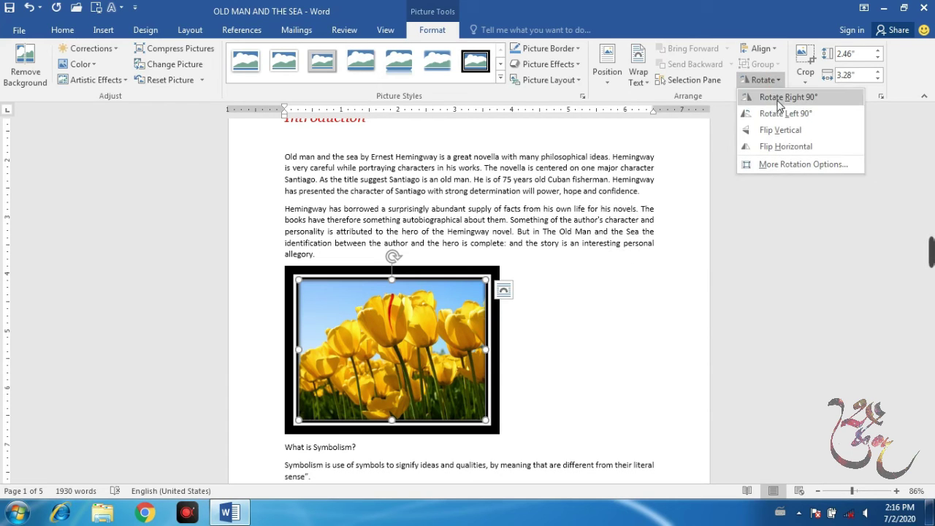
left_click(782, 96)
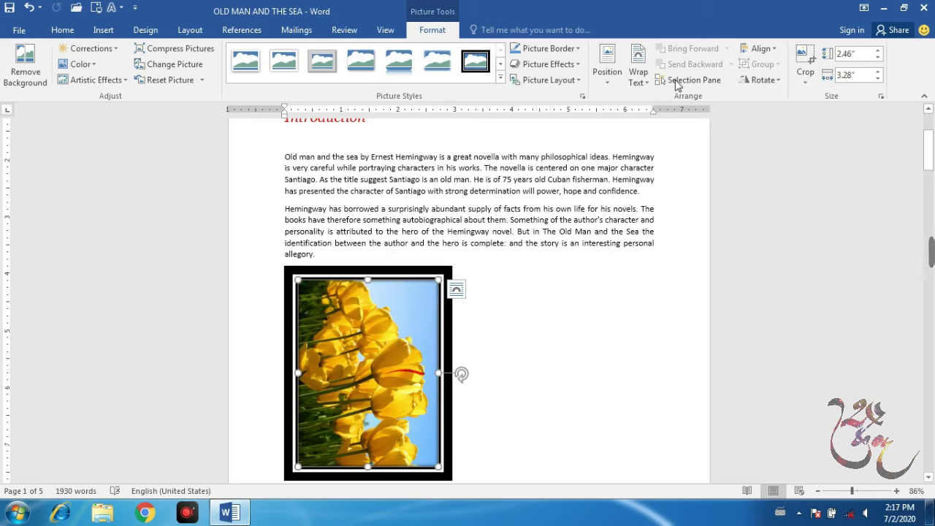
left_click(772, 82)
left_click(781, 110)
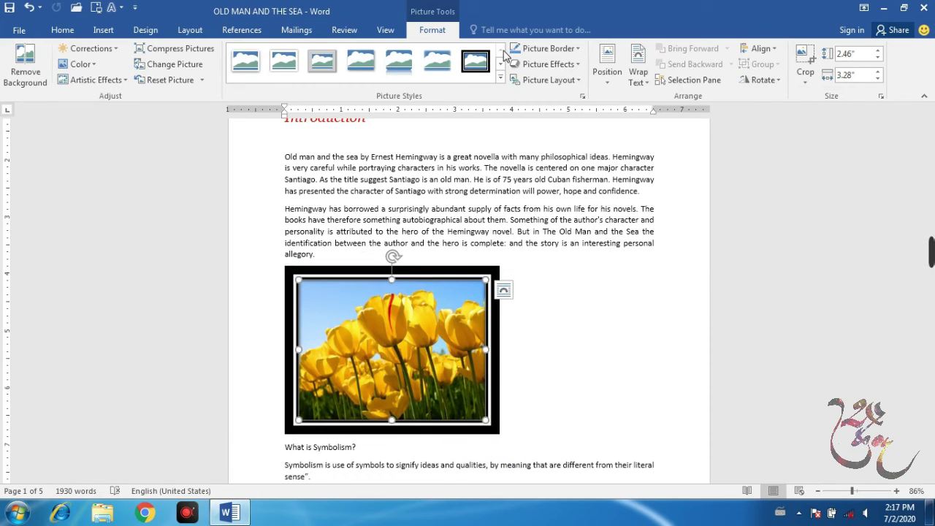
Apply the simple white frame picture style to the tulip picture.
left_click(246, 61)
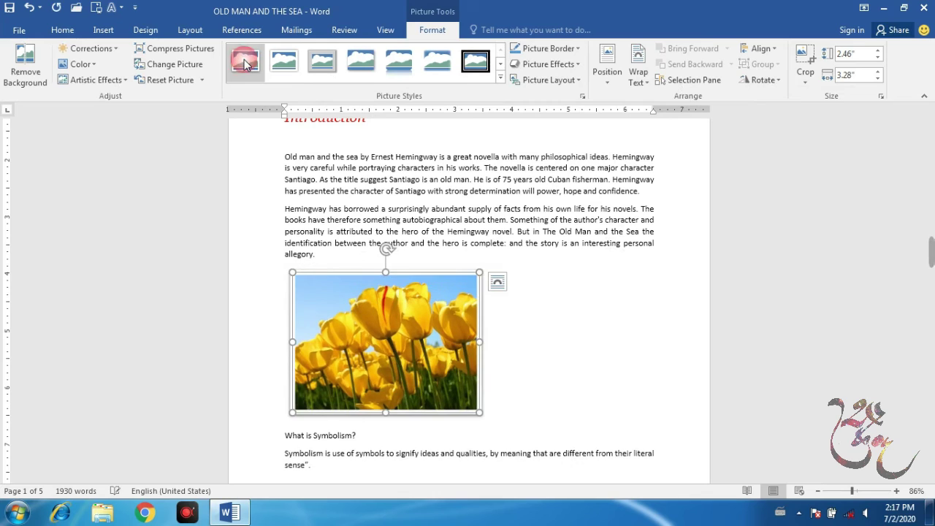
left_click(808, 82)
left_click(806, 82)
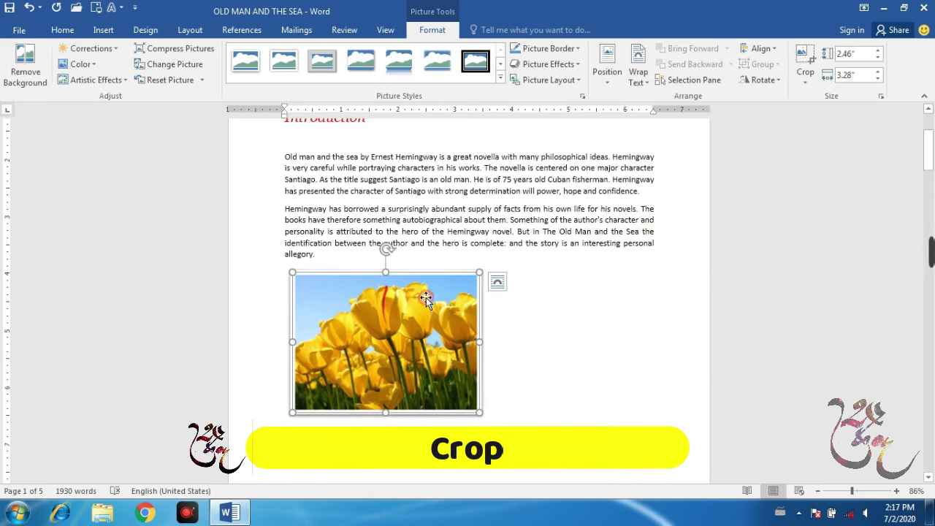
Delete the tulip picture and insert the Lighthouse sample picture in its place.
key("Delete")
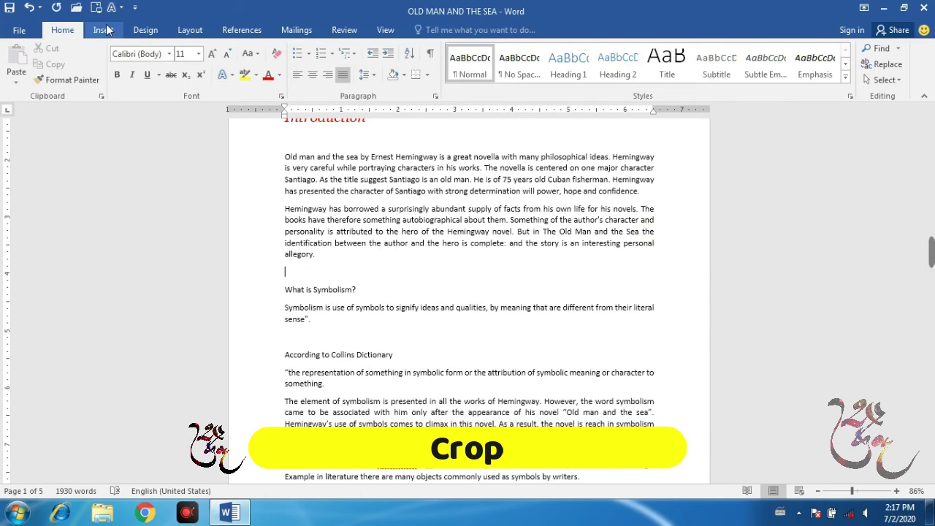
left_click(103, 30)
left_click(126, 64)
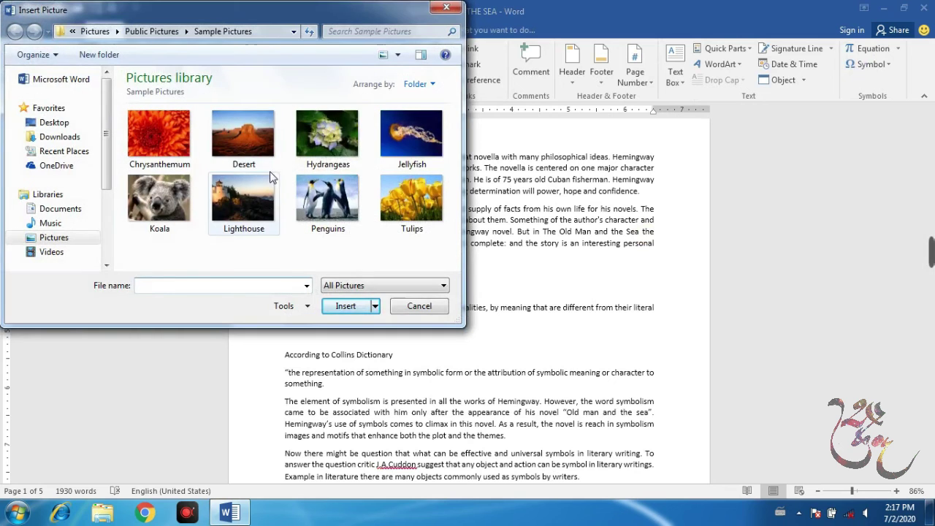
double_click(235, 206)
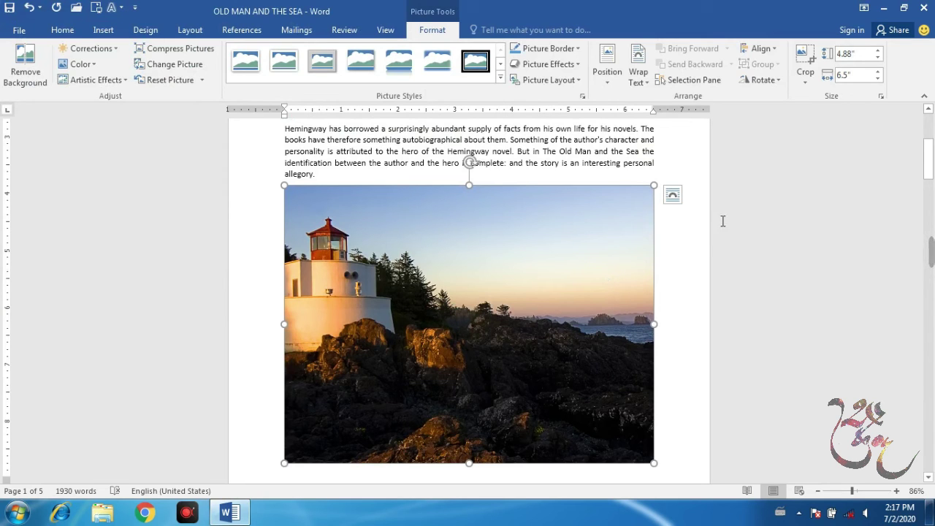
Crop away the Lighthouse picture's right side and lower part, leaving the lighthouse at about 3.22" high by 2.18" wide.
left_click(805, 73)
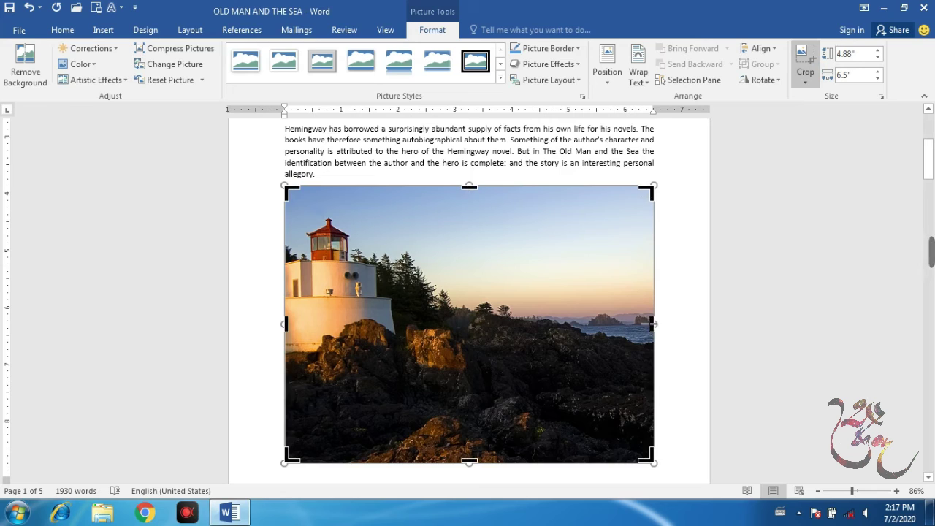
left_click_drag(652, 323, 408, 318)
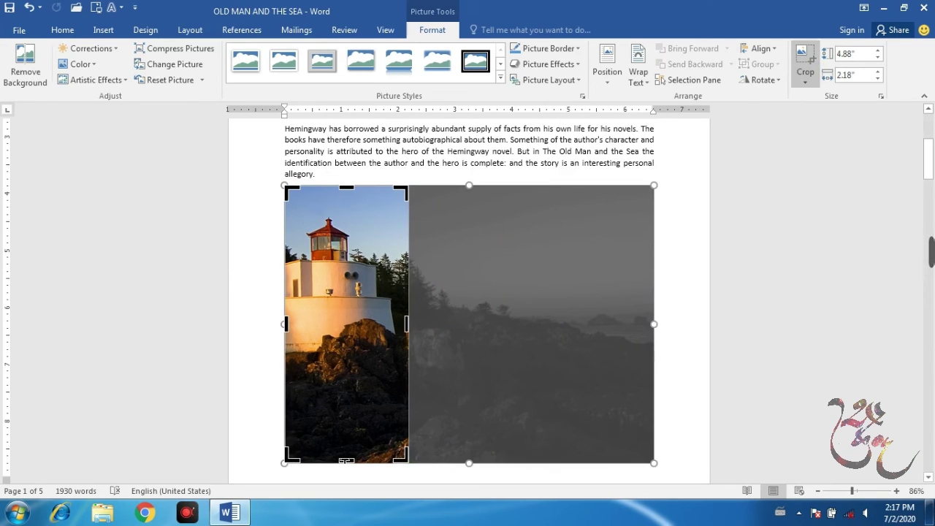
left_click_drag(346, 462, 339, 368)
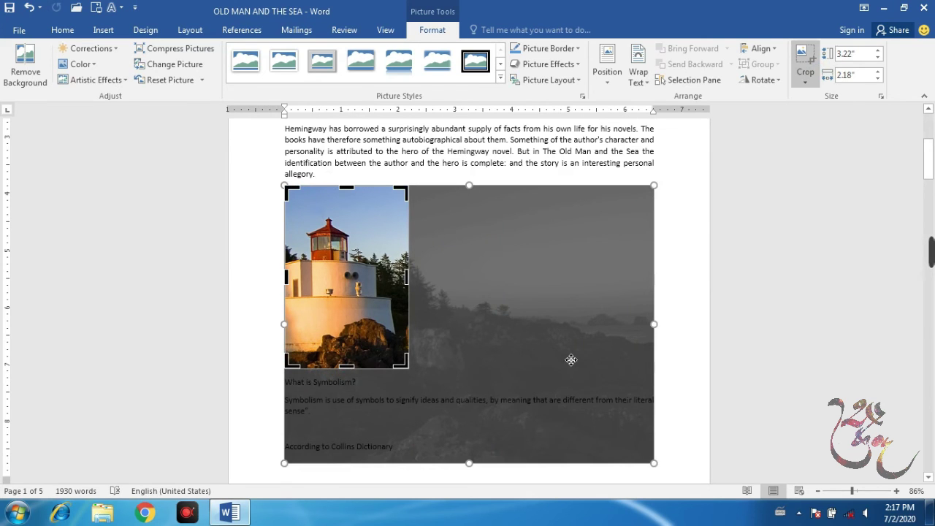
left_click(570, 359)
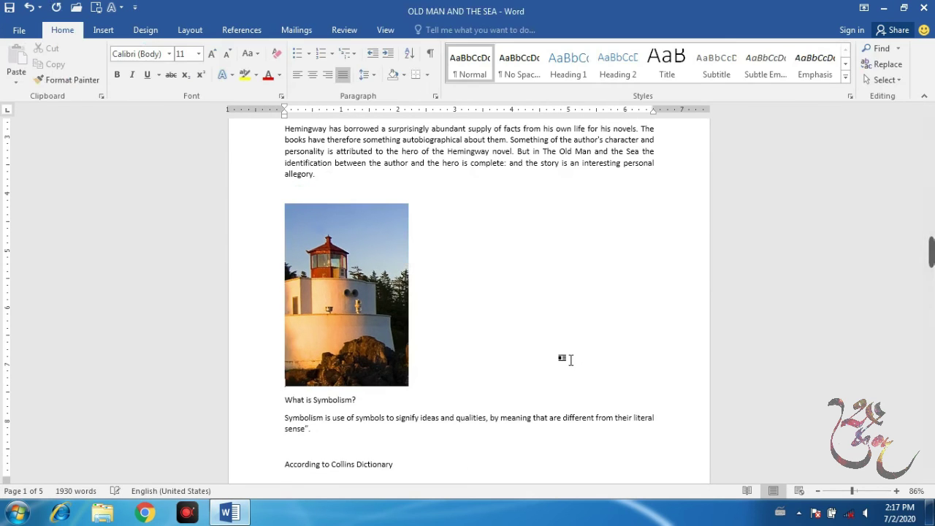
Look at the shapes available for cropping, then undo both crops of the Lighthouse picture.
left_click(359, 272)
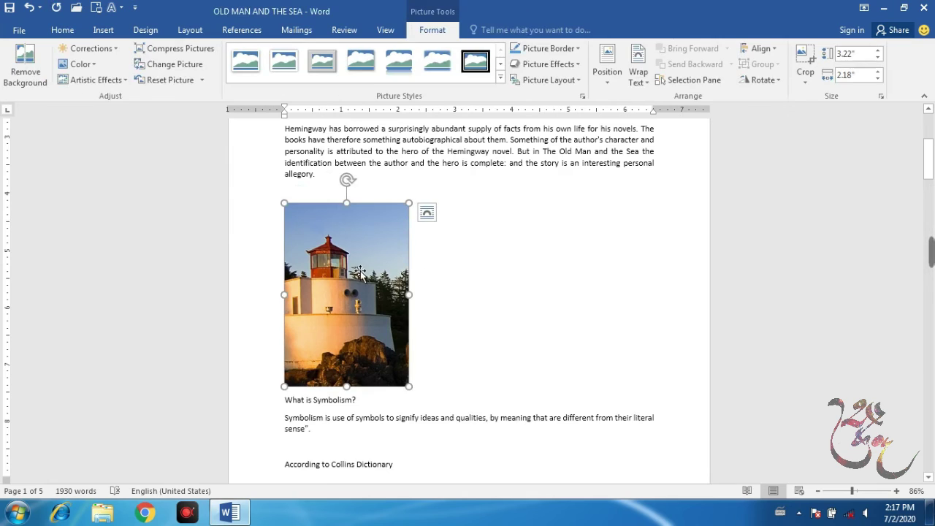
left_click(805, 73)
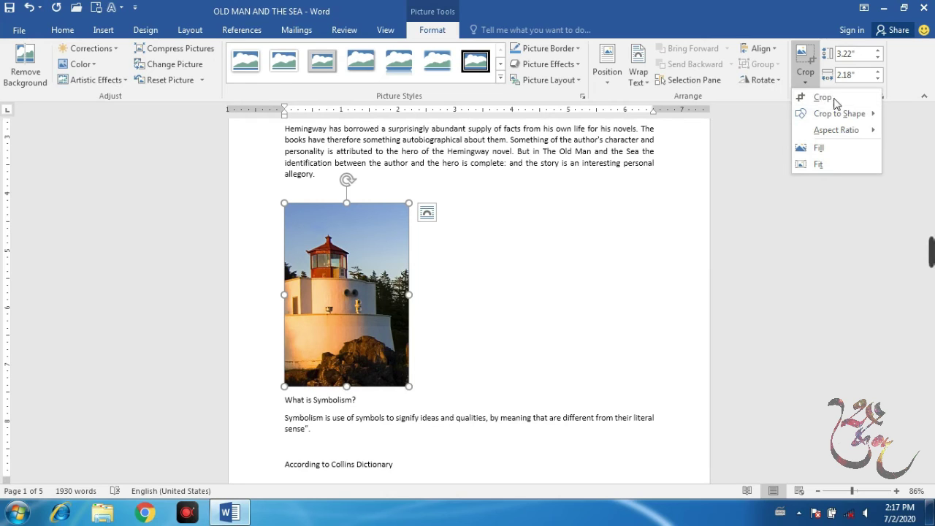
mouse_move(862, 114)
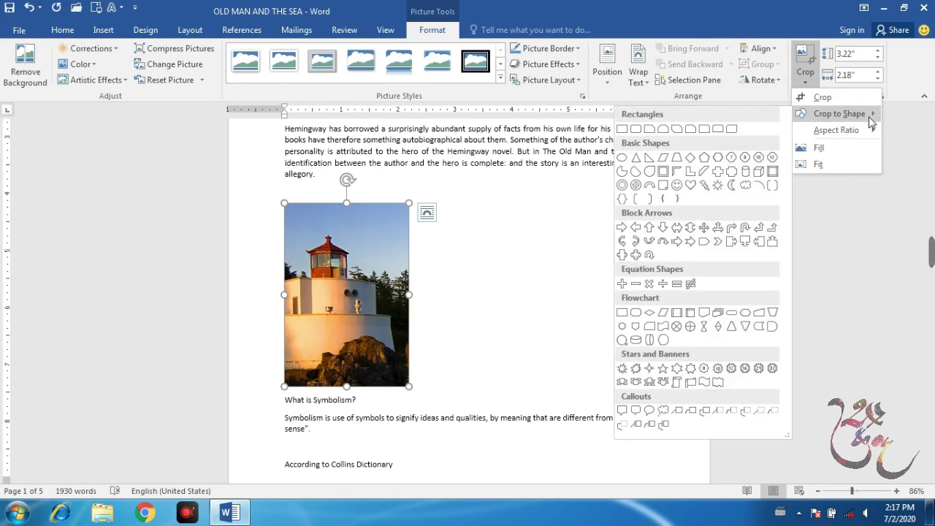
left_click(760, 97)
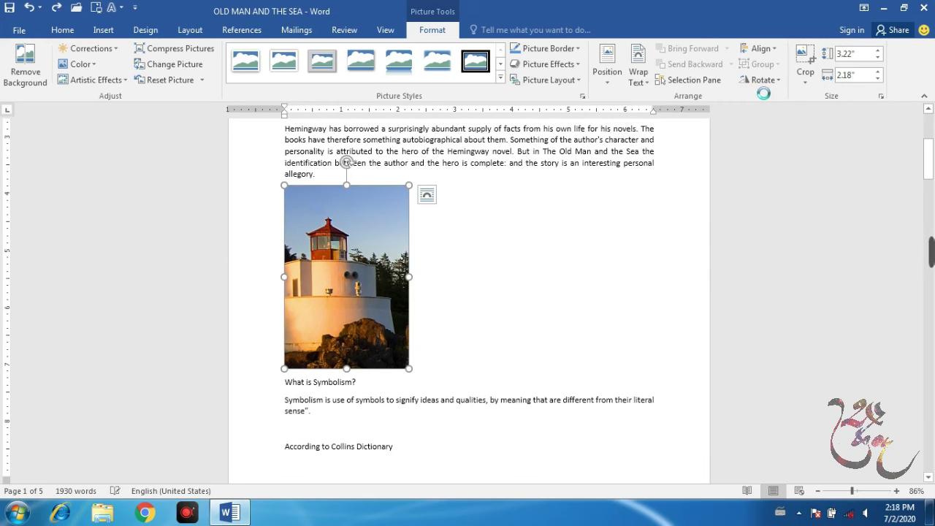
left_click(764, 96)
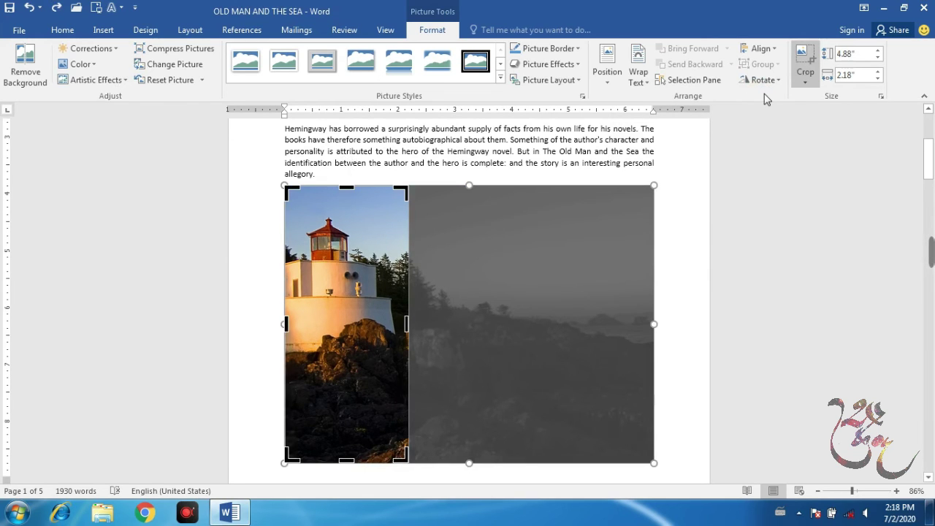
left_click(755, 127)
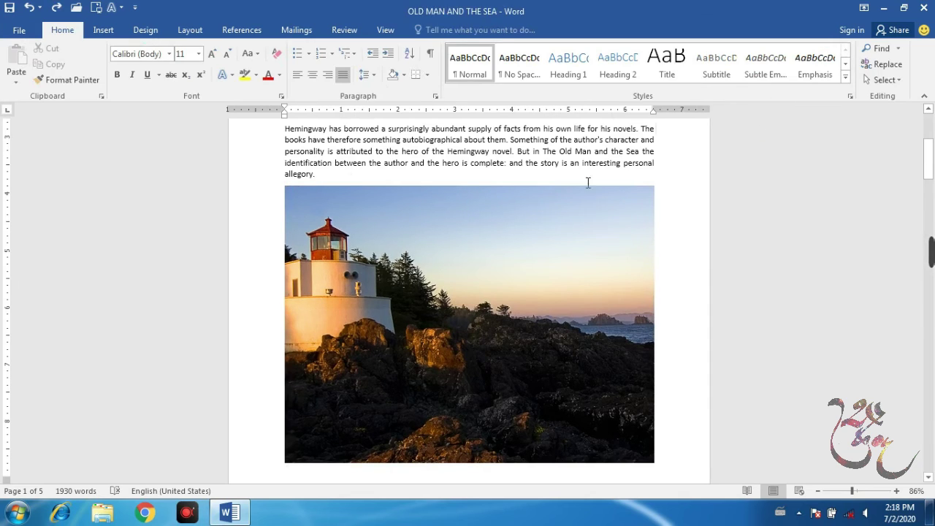
Crop the full Lighthouse picture to the Teardrop basic shape.
left_click(588, 241)
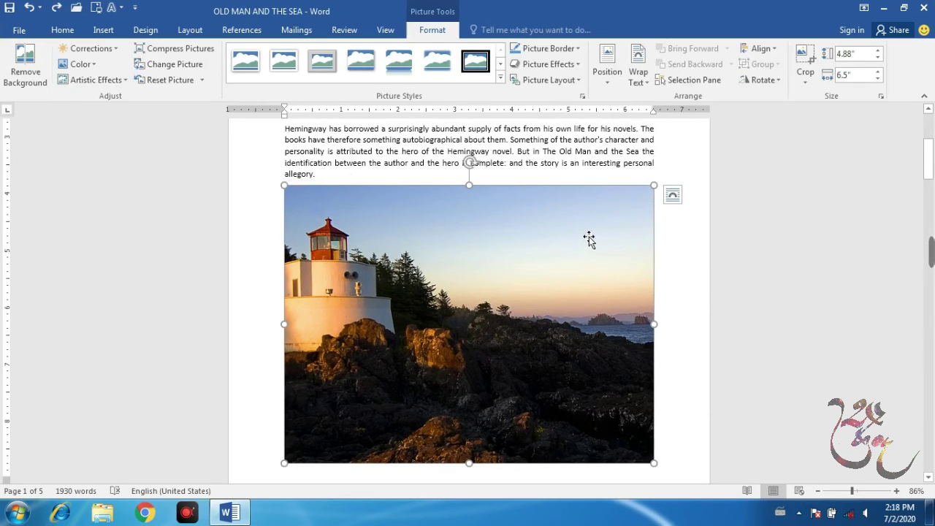
left_click(806, 73)
mouse_move(854, 118)
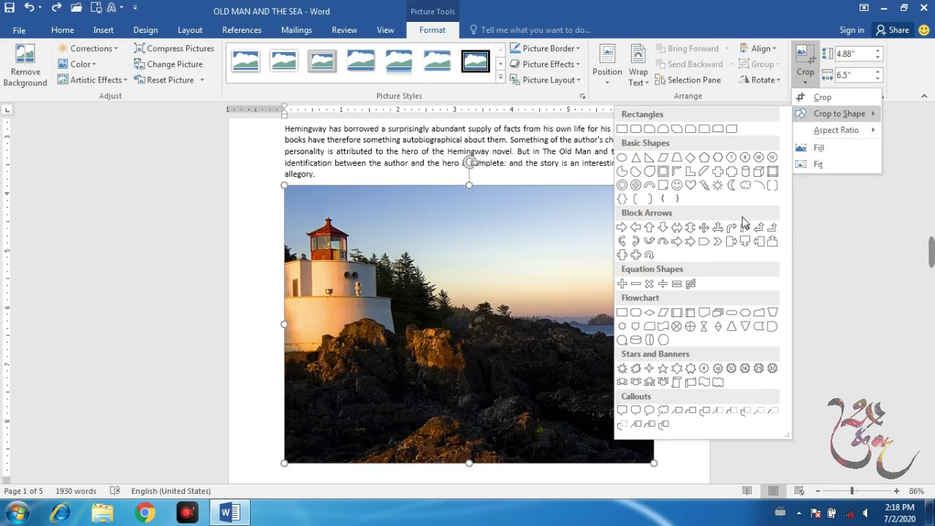
left_click(648, 171)
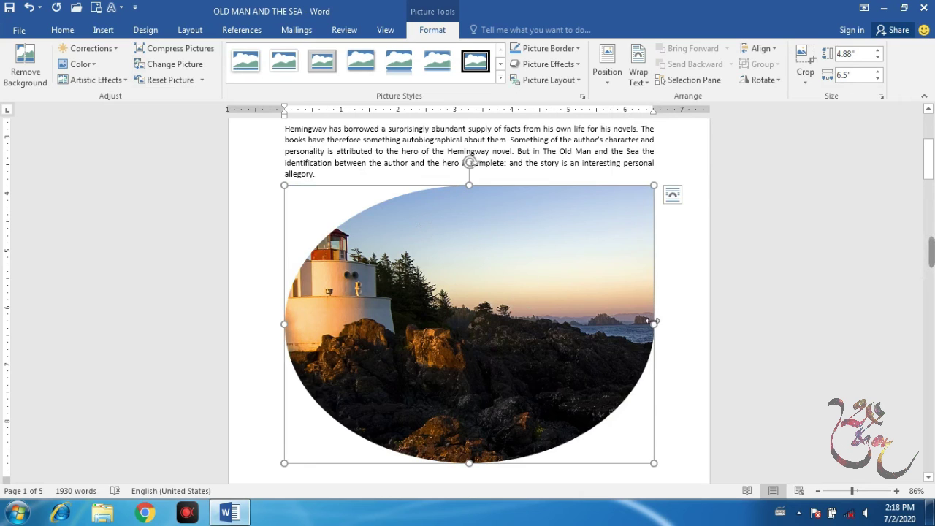
Resize the teardrop-shaped picture to about 3.1" high by 3.11" wide.
left_click_drag(652, 323, 487, 317)
left_click_drag(386, 463, 386, 361)
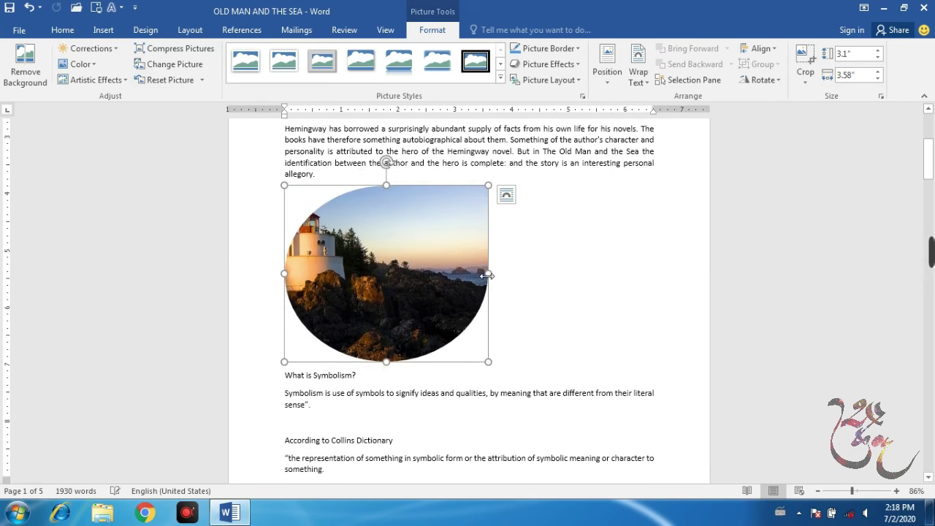
left_click_drag(474, 274, 462, 274)
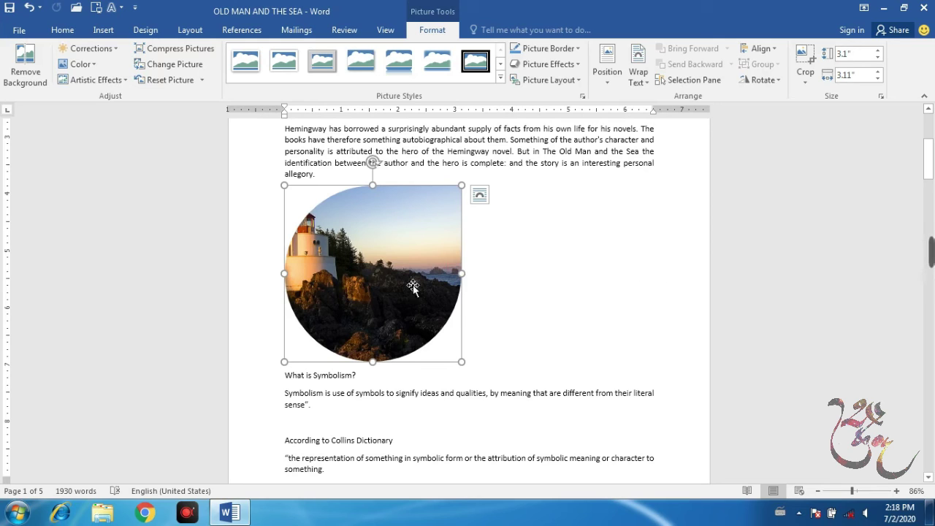
left_click(492, 291)
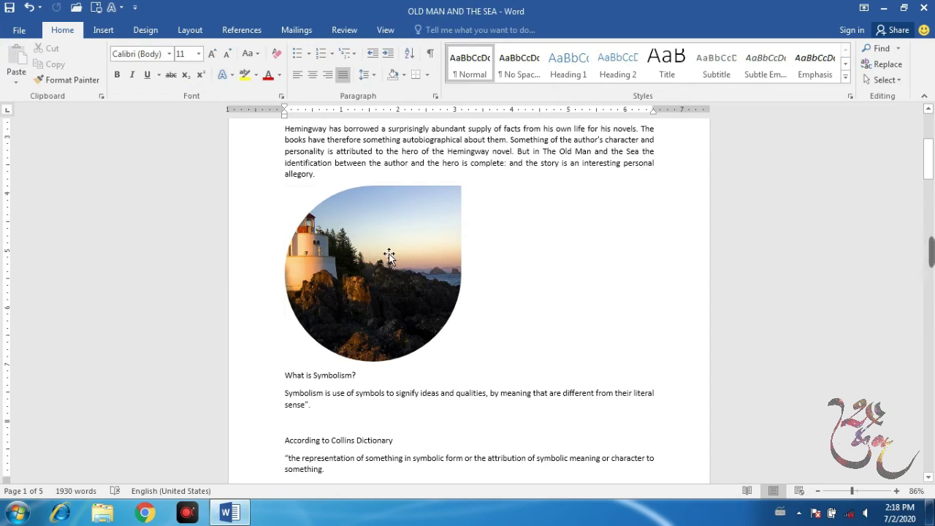
Set the text wrapping of the teardrop-shaped picture to Tight.
double_click(407, 233)
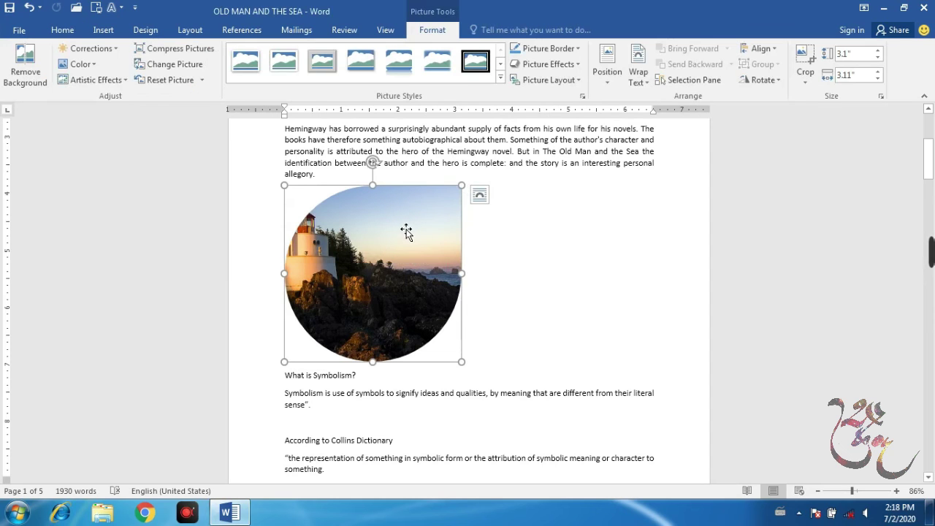
left_click(806, 81)
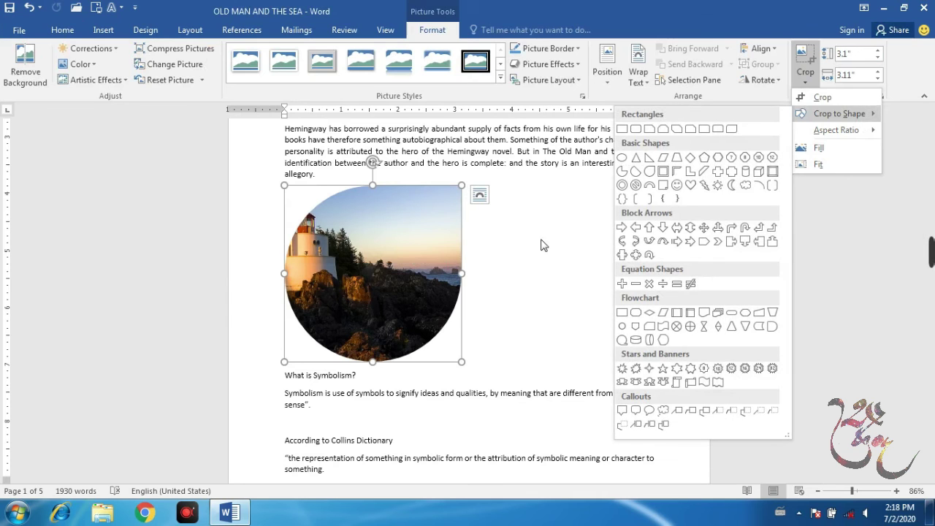
left_click(432, 243)
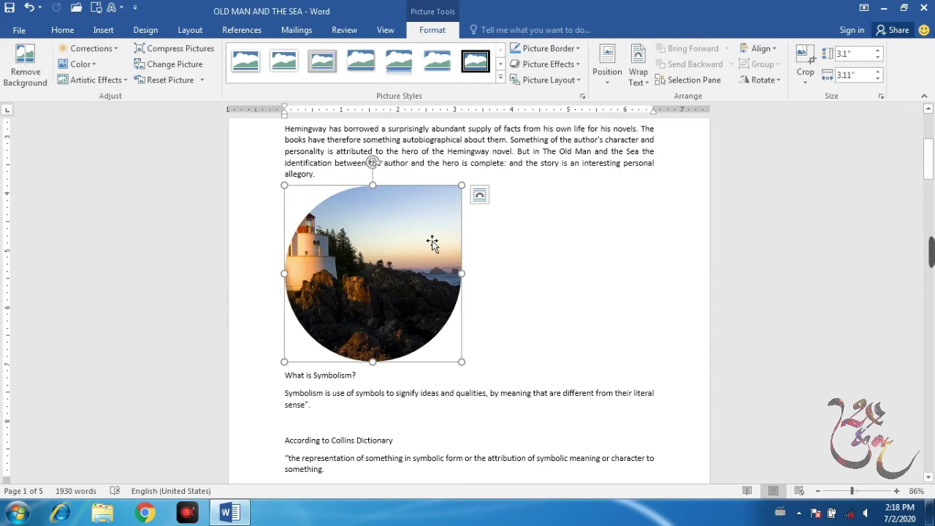
left_click(645, 82)
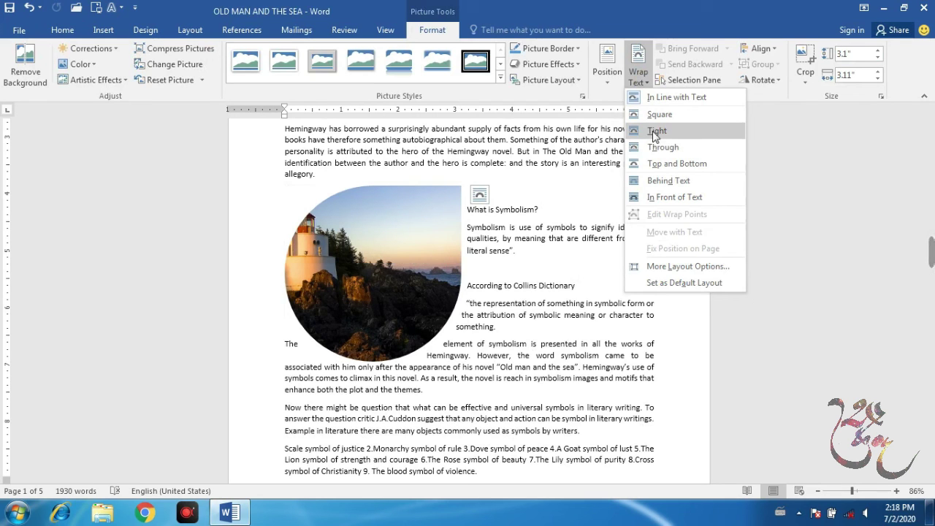
left_click(654, 136)
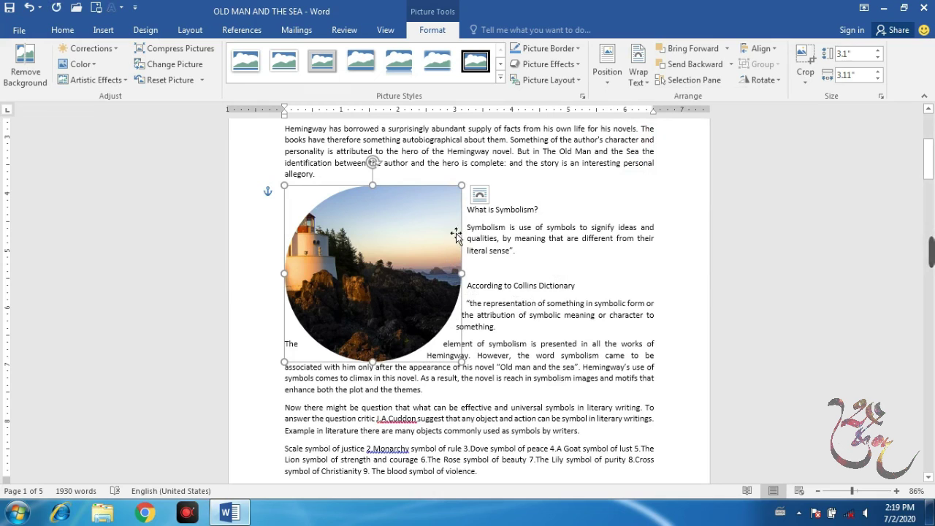
Change the teardrop-shaped picture's text wrapping to Square and compare it with a preview of Tight wrapping.
left_click(637, 73)
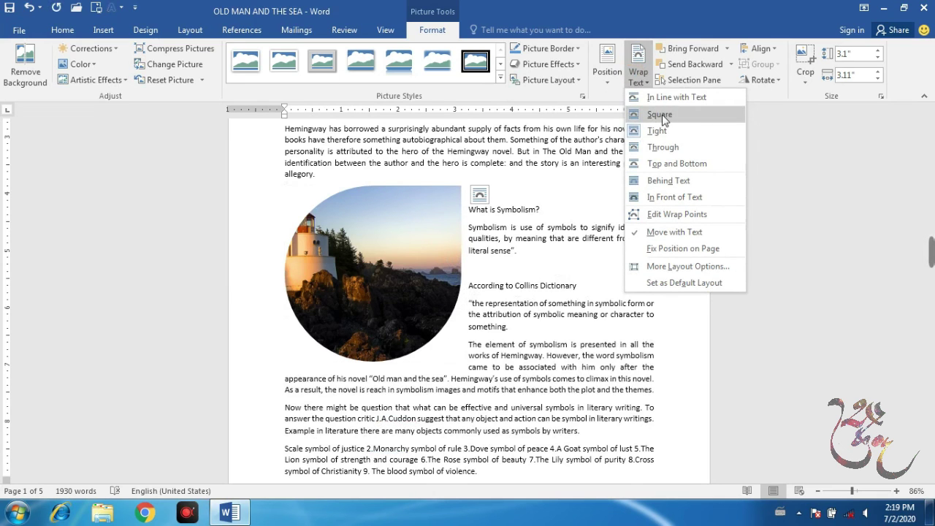
left_click(701, 115)
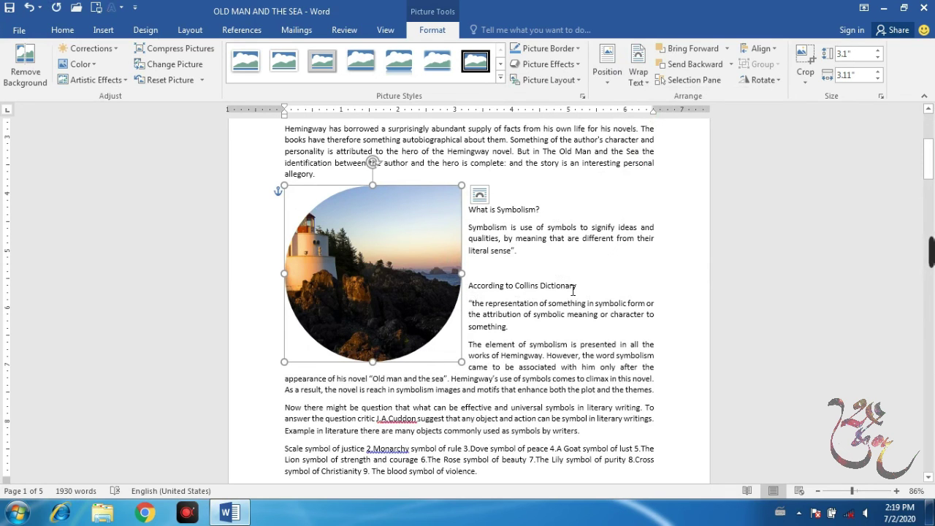
left_click(471, 223)
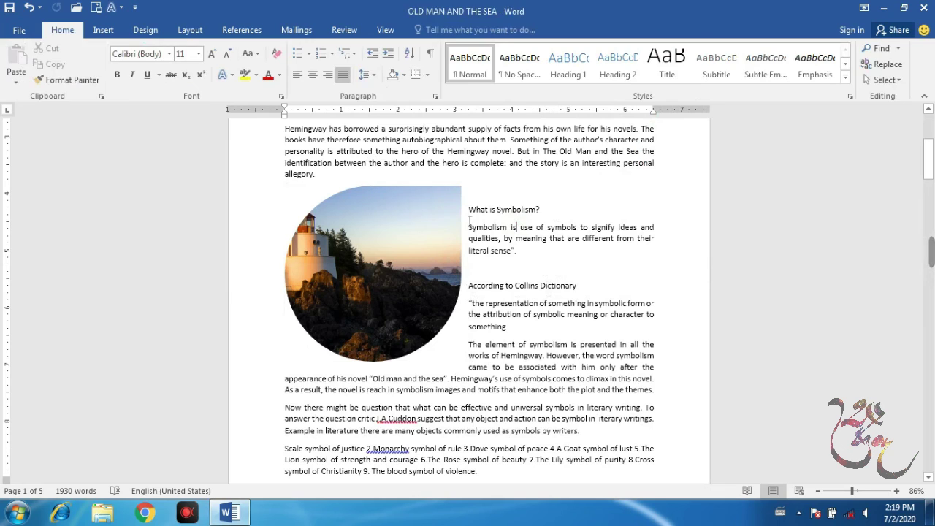
left_click(424, 231)
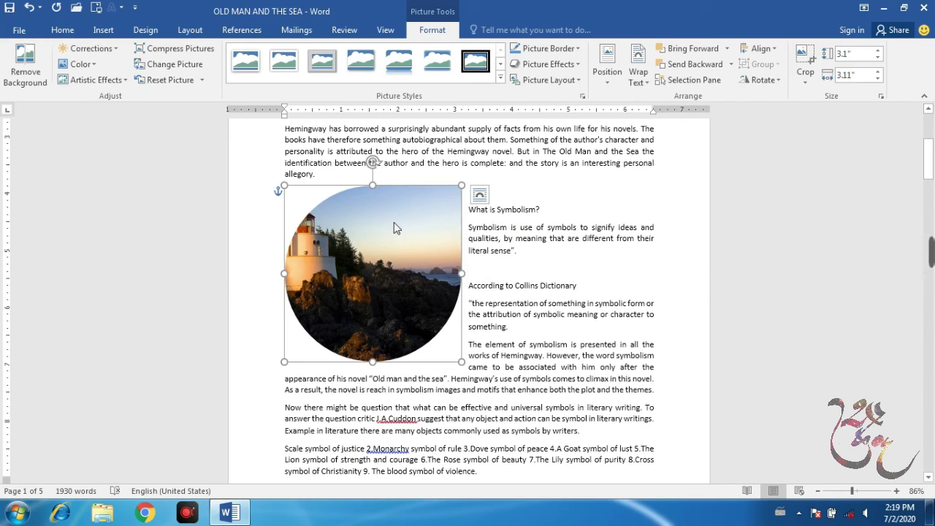
left_click(638, 64)
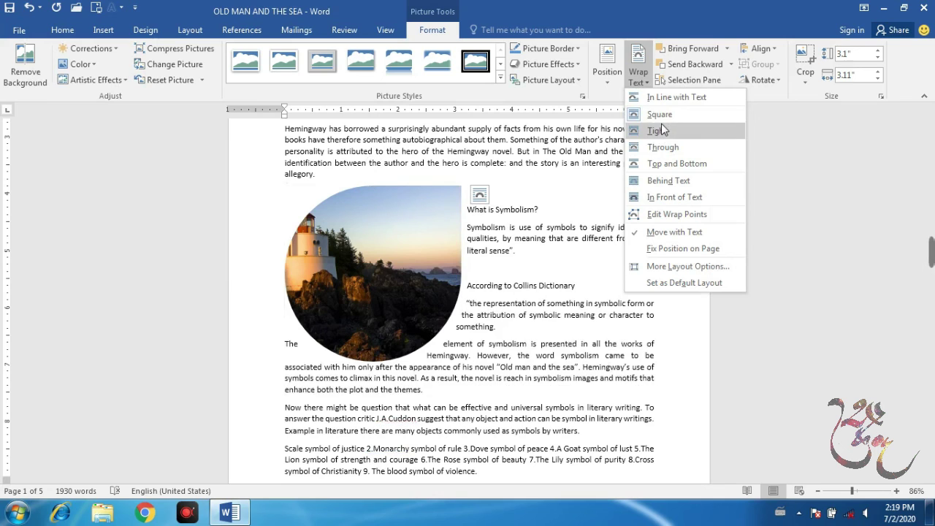
left_click(574, 152)
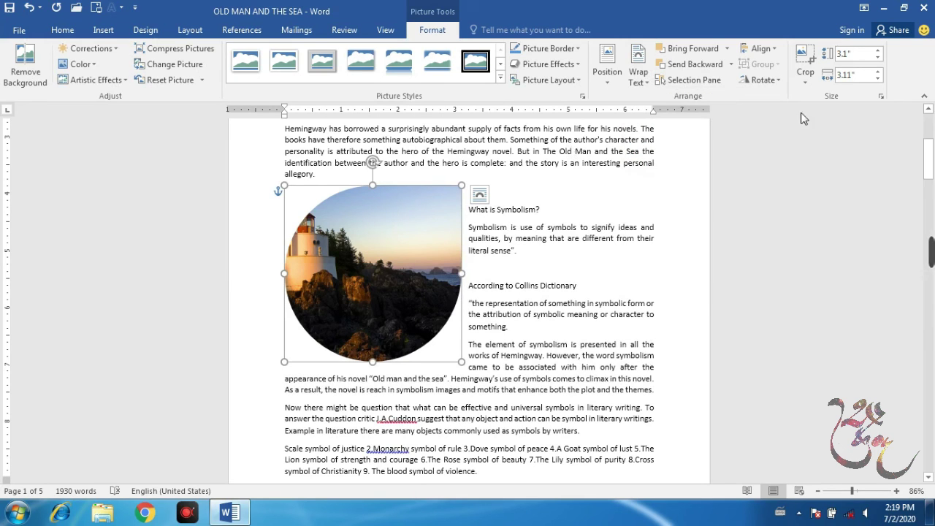
Try cropping the teardrop-shaped picture to the 3:5 portrait aspect ratio, then undo that crop.
left_click(811, 80)
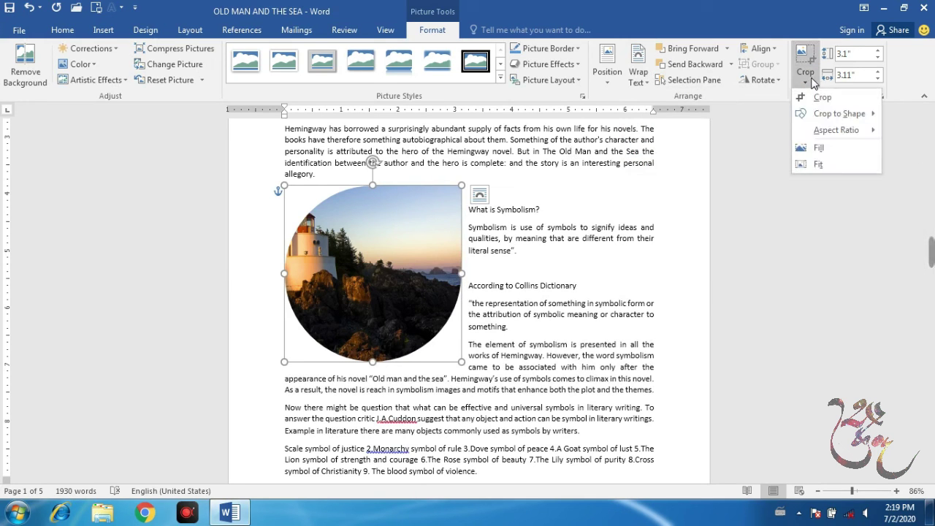
mouse_move(832, 130)
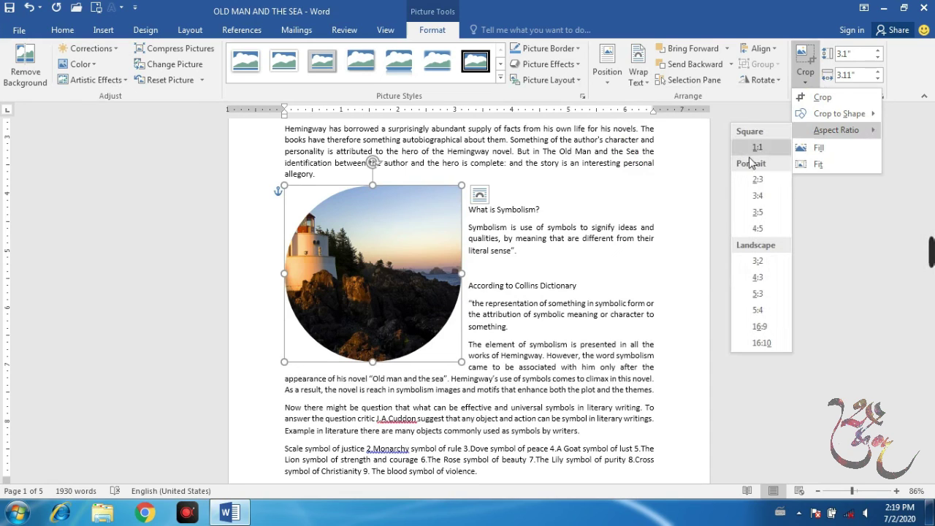
left_click(759, 212)
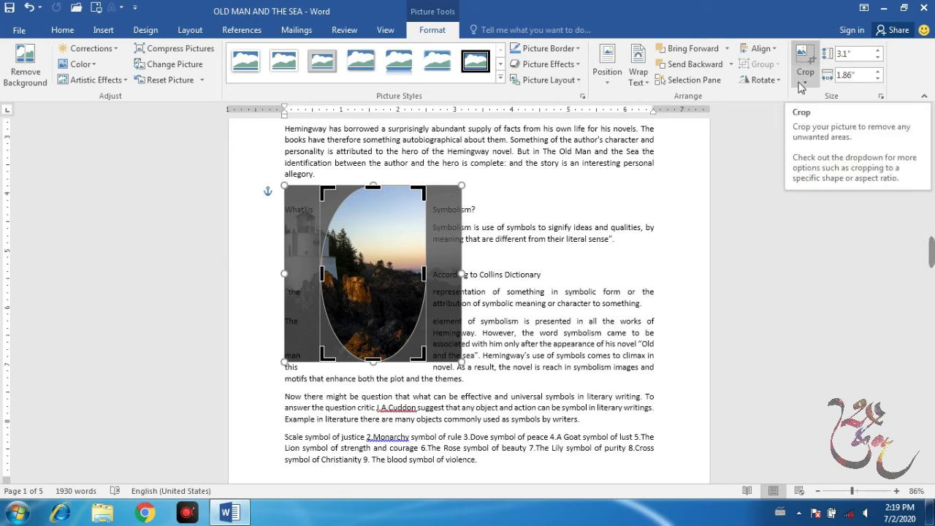
key("ctrl+z")
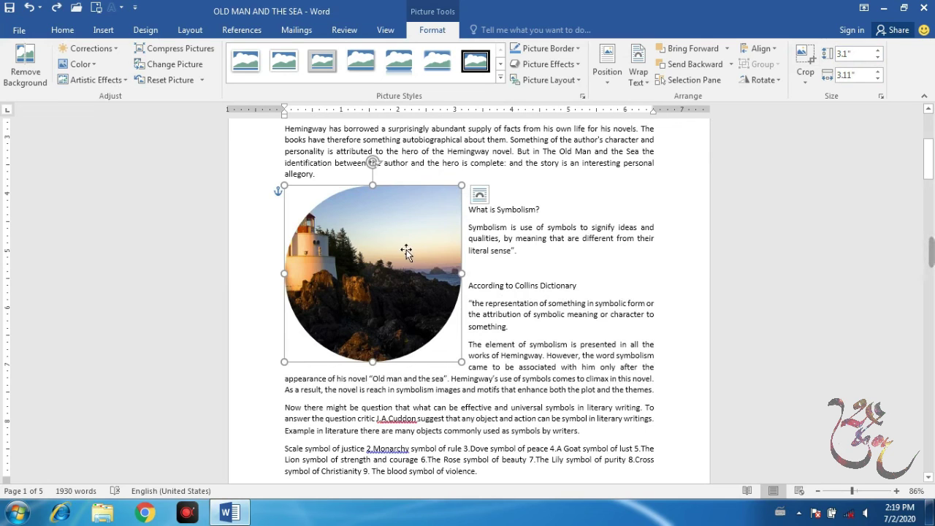
Increase the picture's height in steps to 3.5", then bring it down to 3.1".
left_click(878, 57)
left_click(878, 56)
left_click(878, 57)
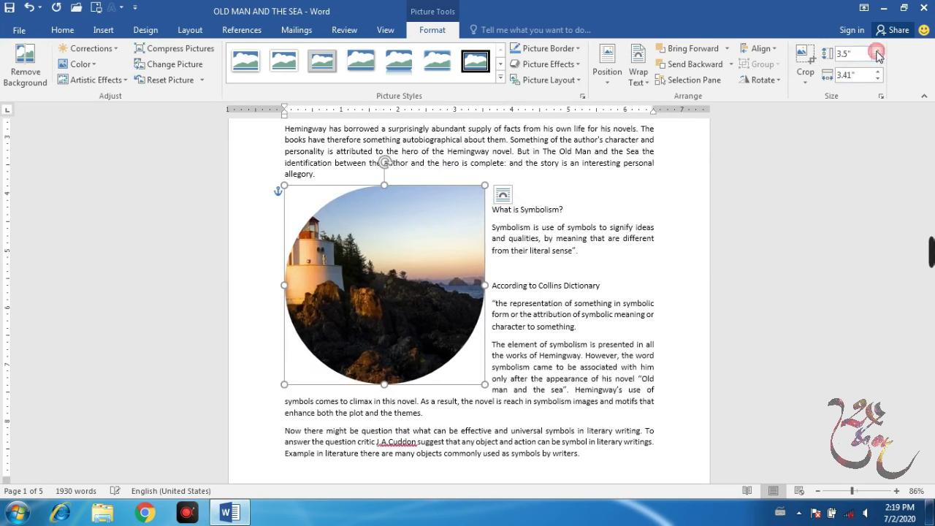
left_click(878, 57)
left_click(878, 57)
left_click(877, 57)
left_click(877, 58)
left_click(877, 57)
left_click(878, 58)
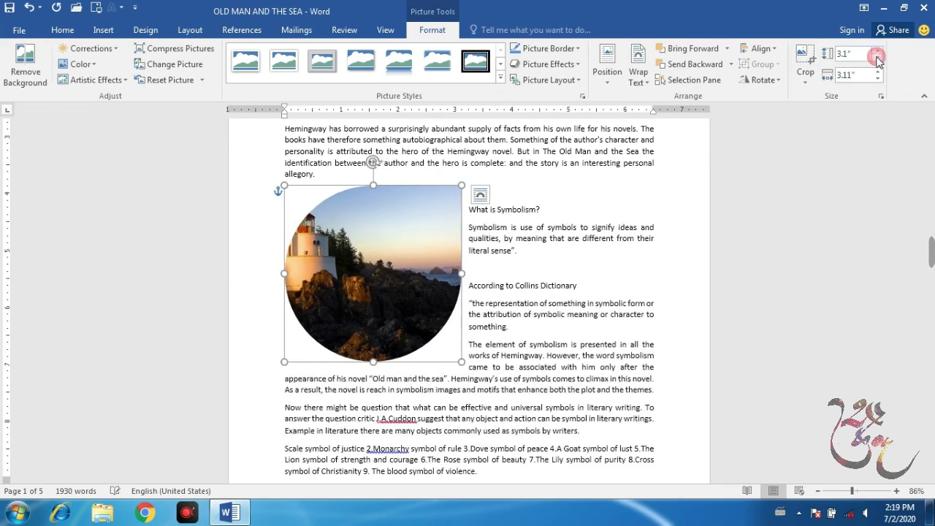
Increase the picture's width in steps to 3.8", then reduce it to 3.3" with the proportions kept.
left_click(877, 71)
left_click(876, 71)
left_click(877, 71)
left_click(877, 72)
left_click(877, 71)
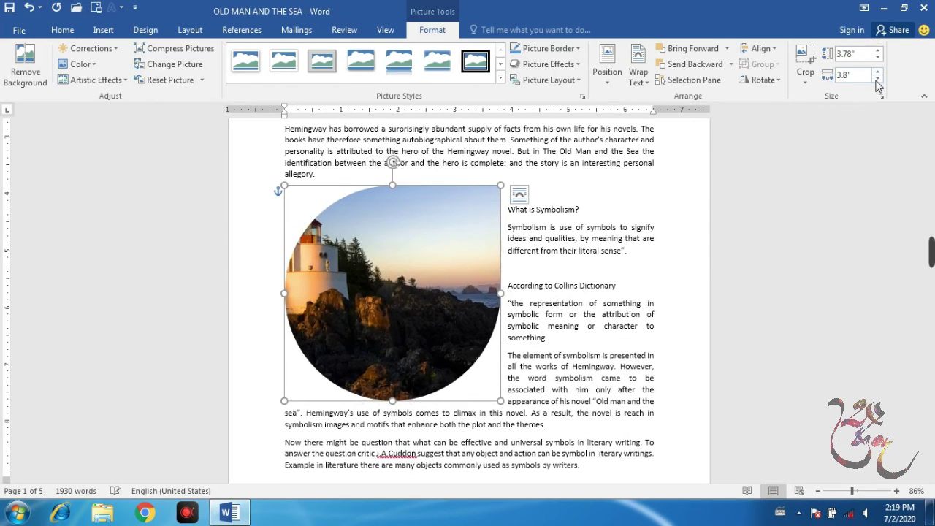
left_click(878, 79)
left_click(878, 79)
left_click(877, 79)
left_click(878, 79)
left_click(877, 79)
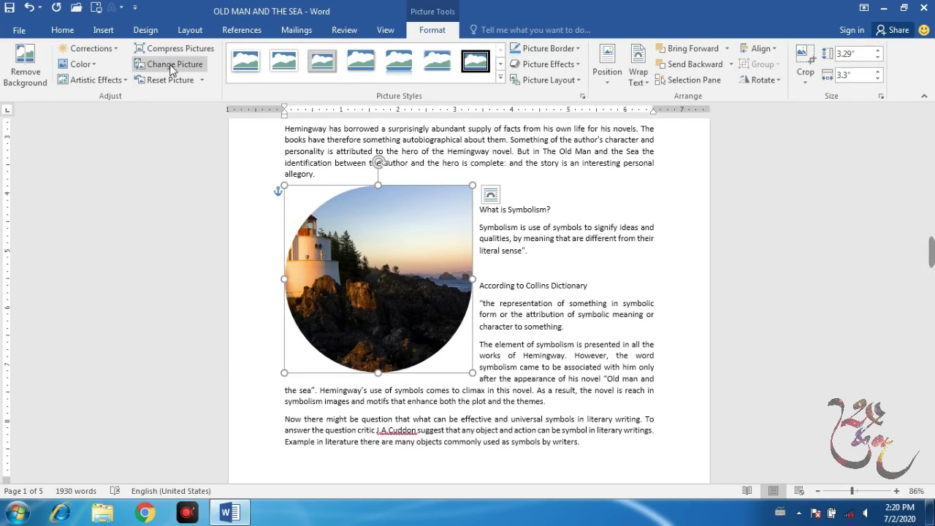
View the options for inserting illustrations, including online pictures.
left_click(109, 32)
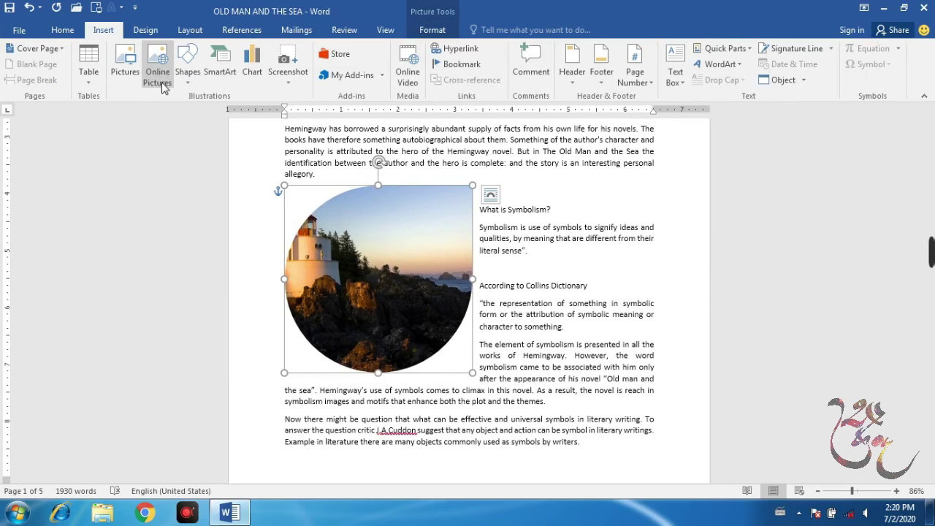